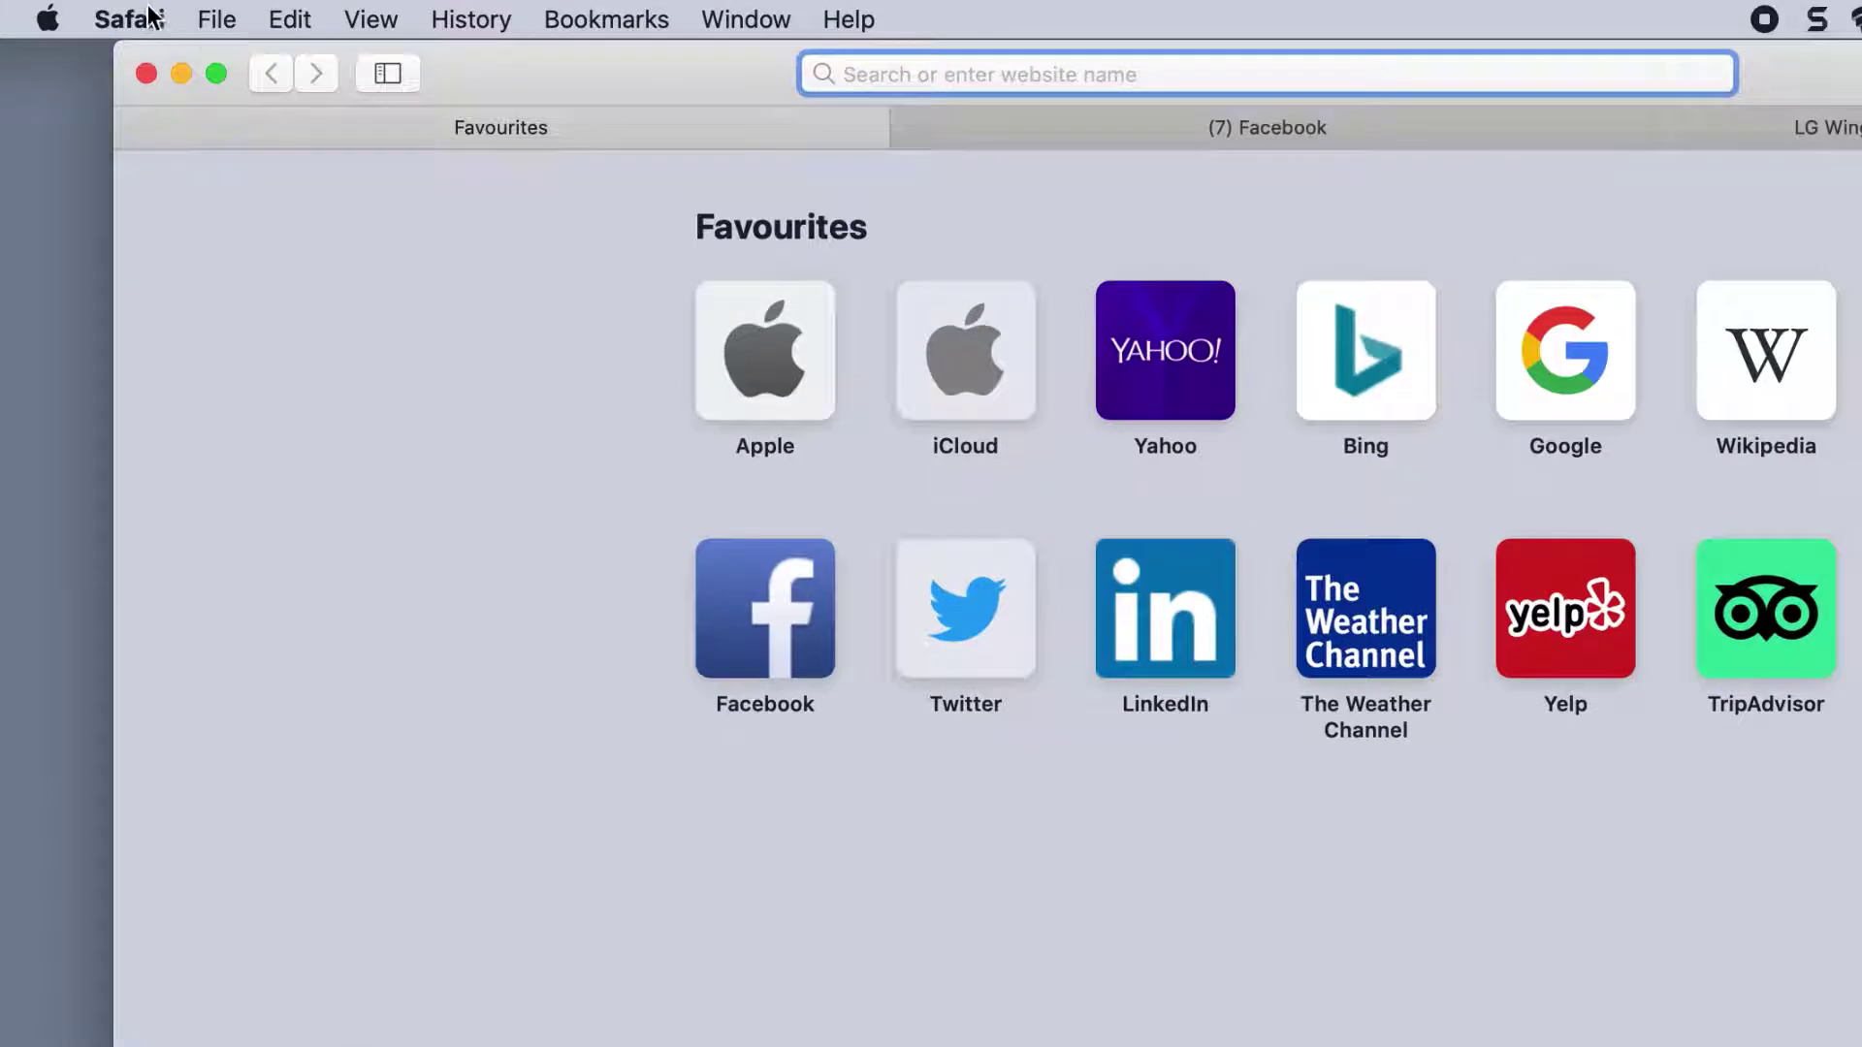
- Open the App Store's Safari Extensions collection and scroll down to Grammarly for Safari
{"action": "left_click", "coordinate": [187, 10]}
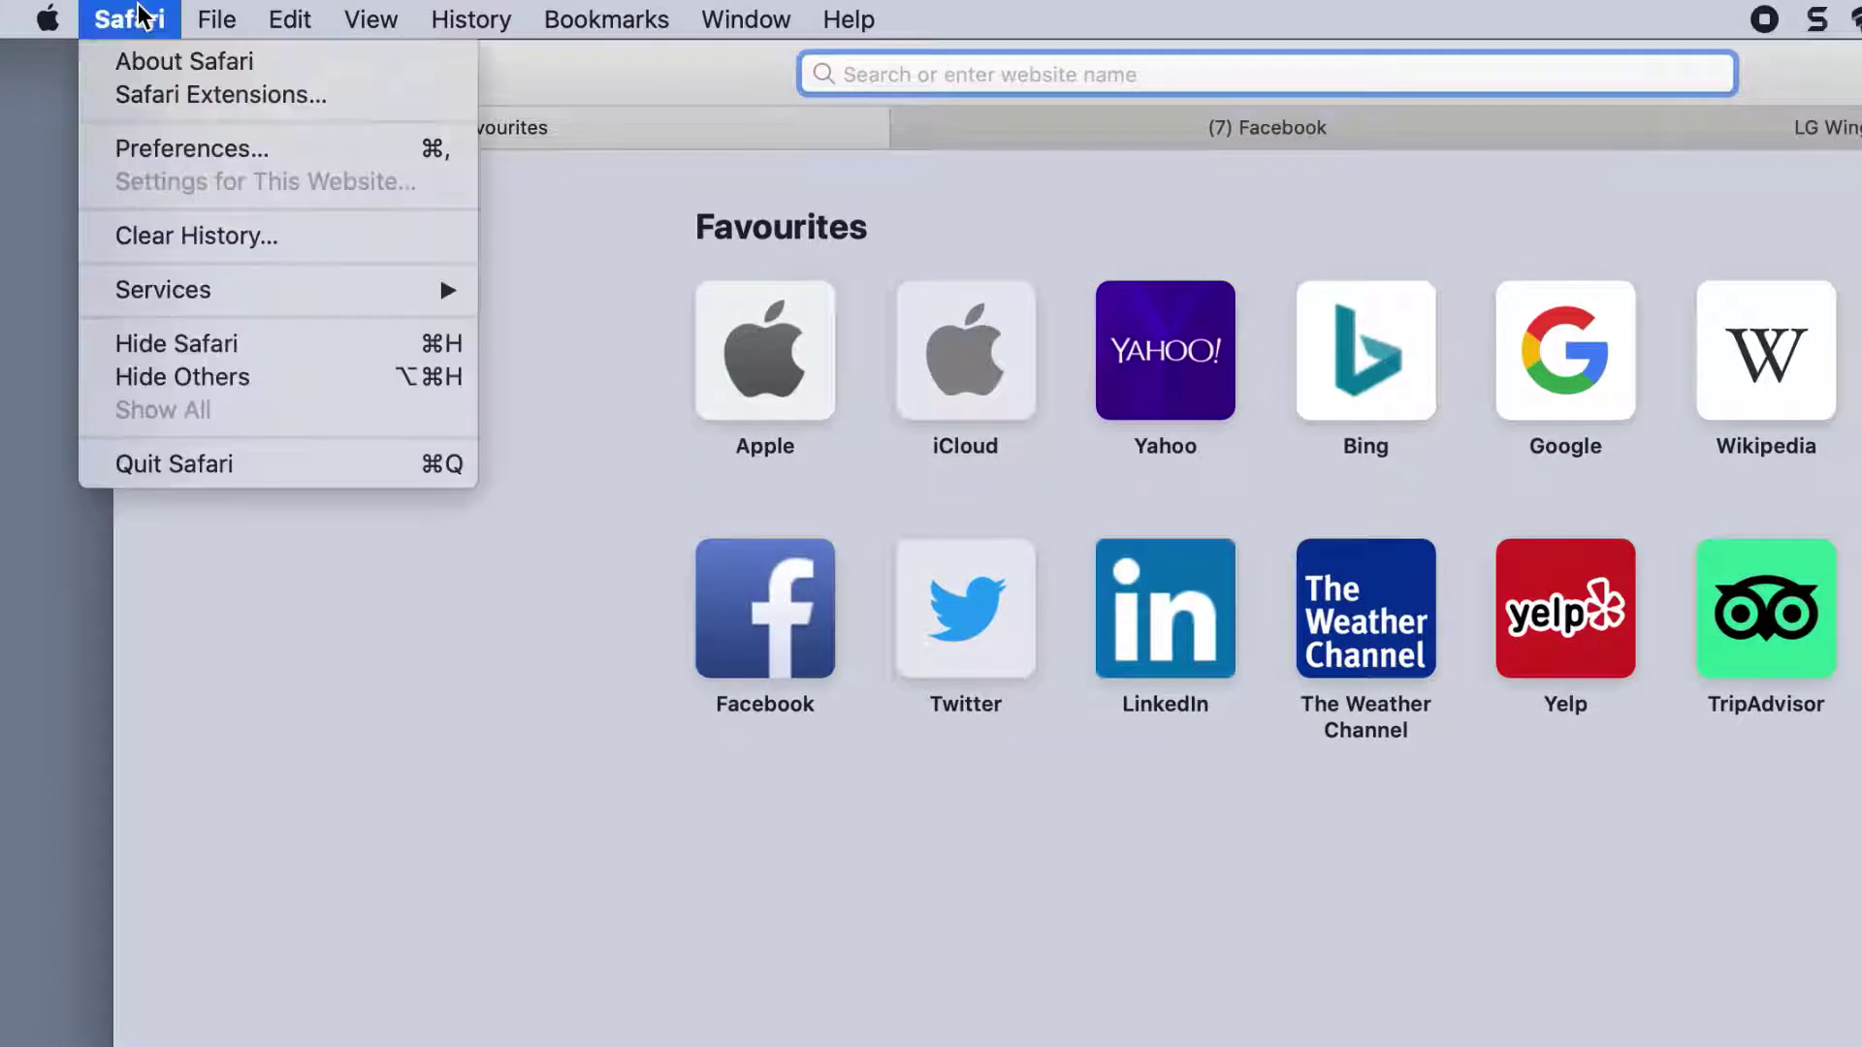
{"action": "left_click", "coordinate": [326, 97]}
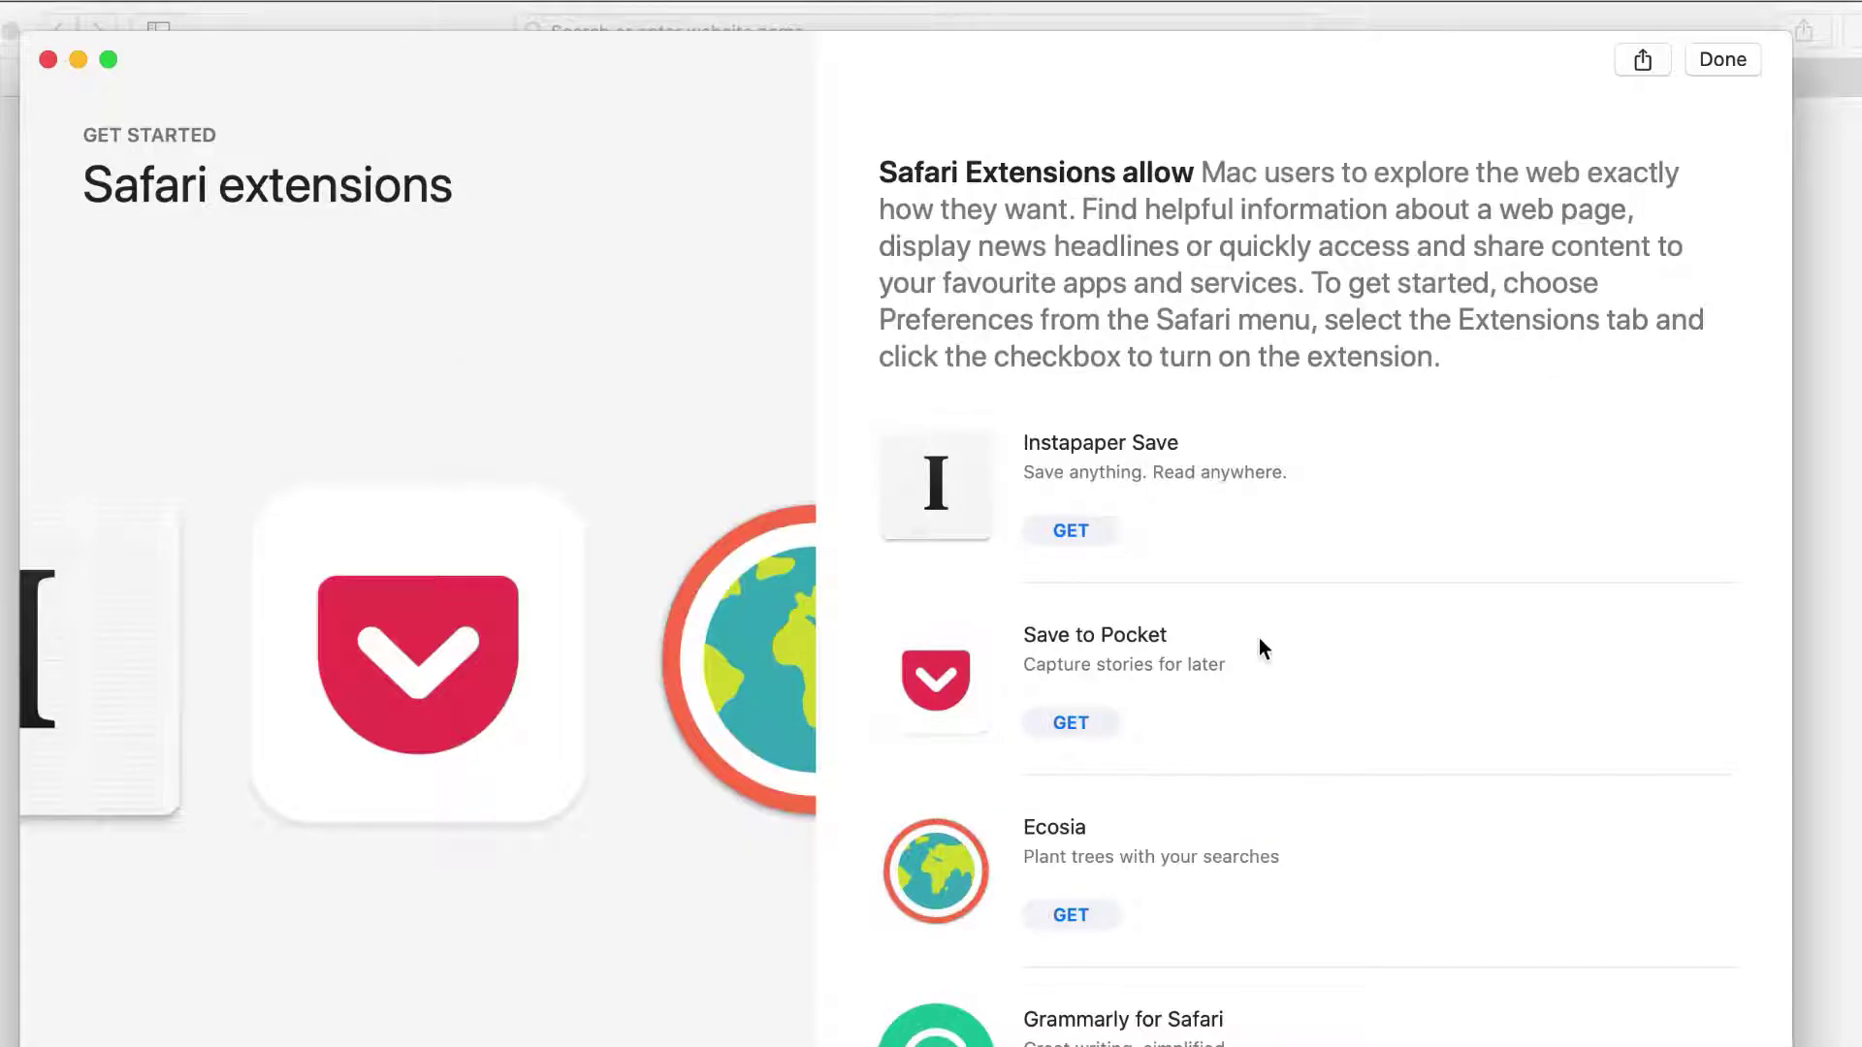
{"action": "scroll", "coordinate": [1259, 644], "scroll_direction": "down", "scroll_amount": 5}
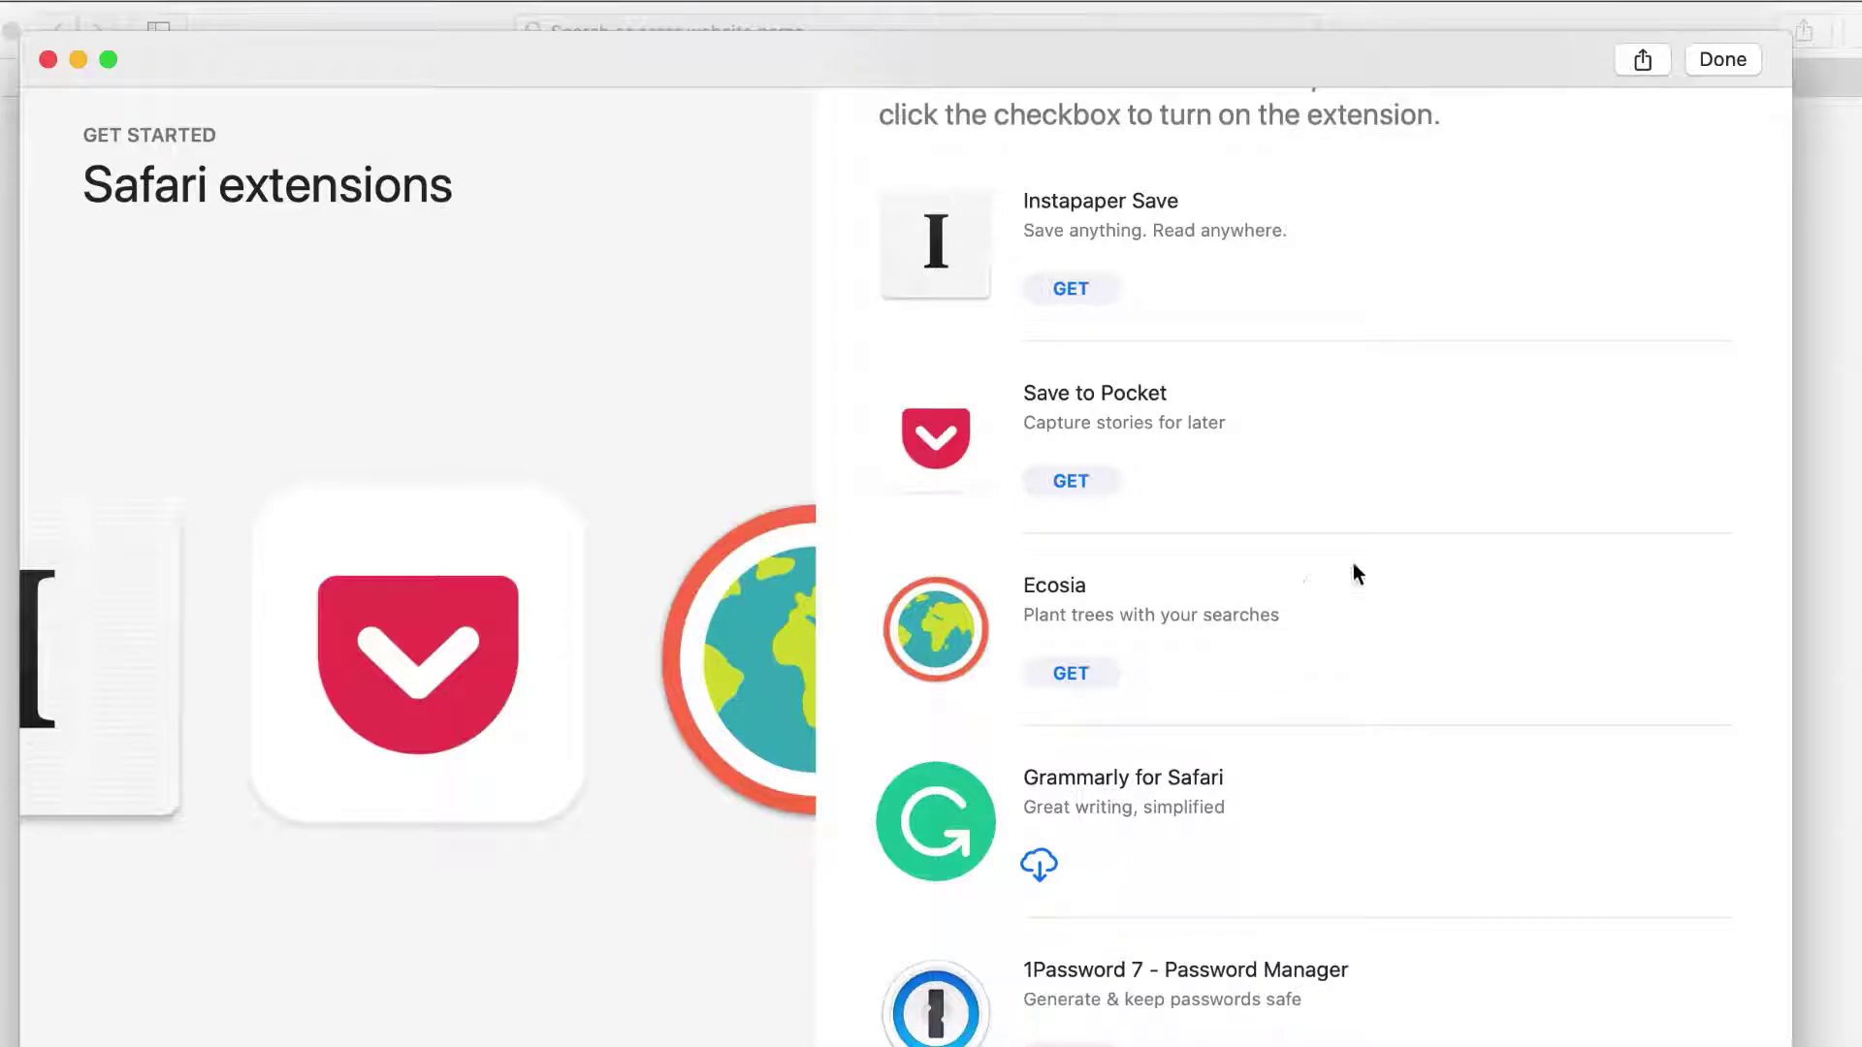
- Search the App Store for 'grammarly' and open the installed Grammarly for Safari app
{"action": "left_click", "coordinate": [1719, 64]}
{"action": "left_click", "coordinate": [229, 126]}
{"action": "type", "text": "grammarly"}
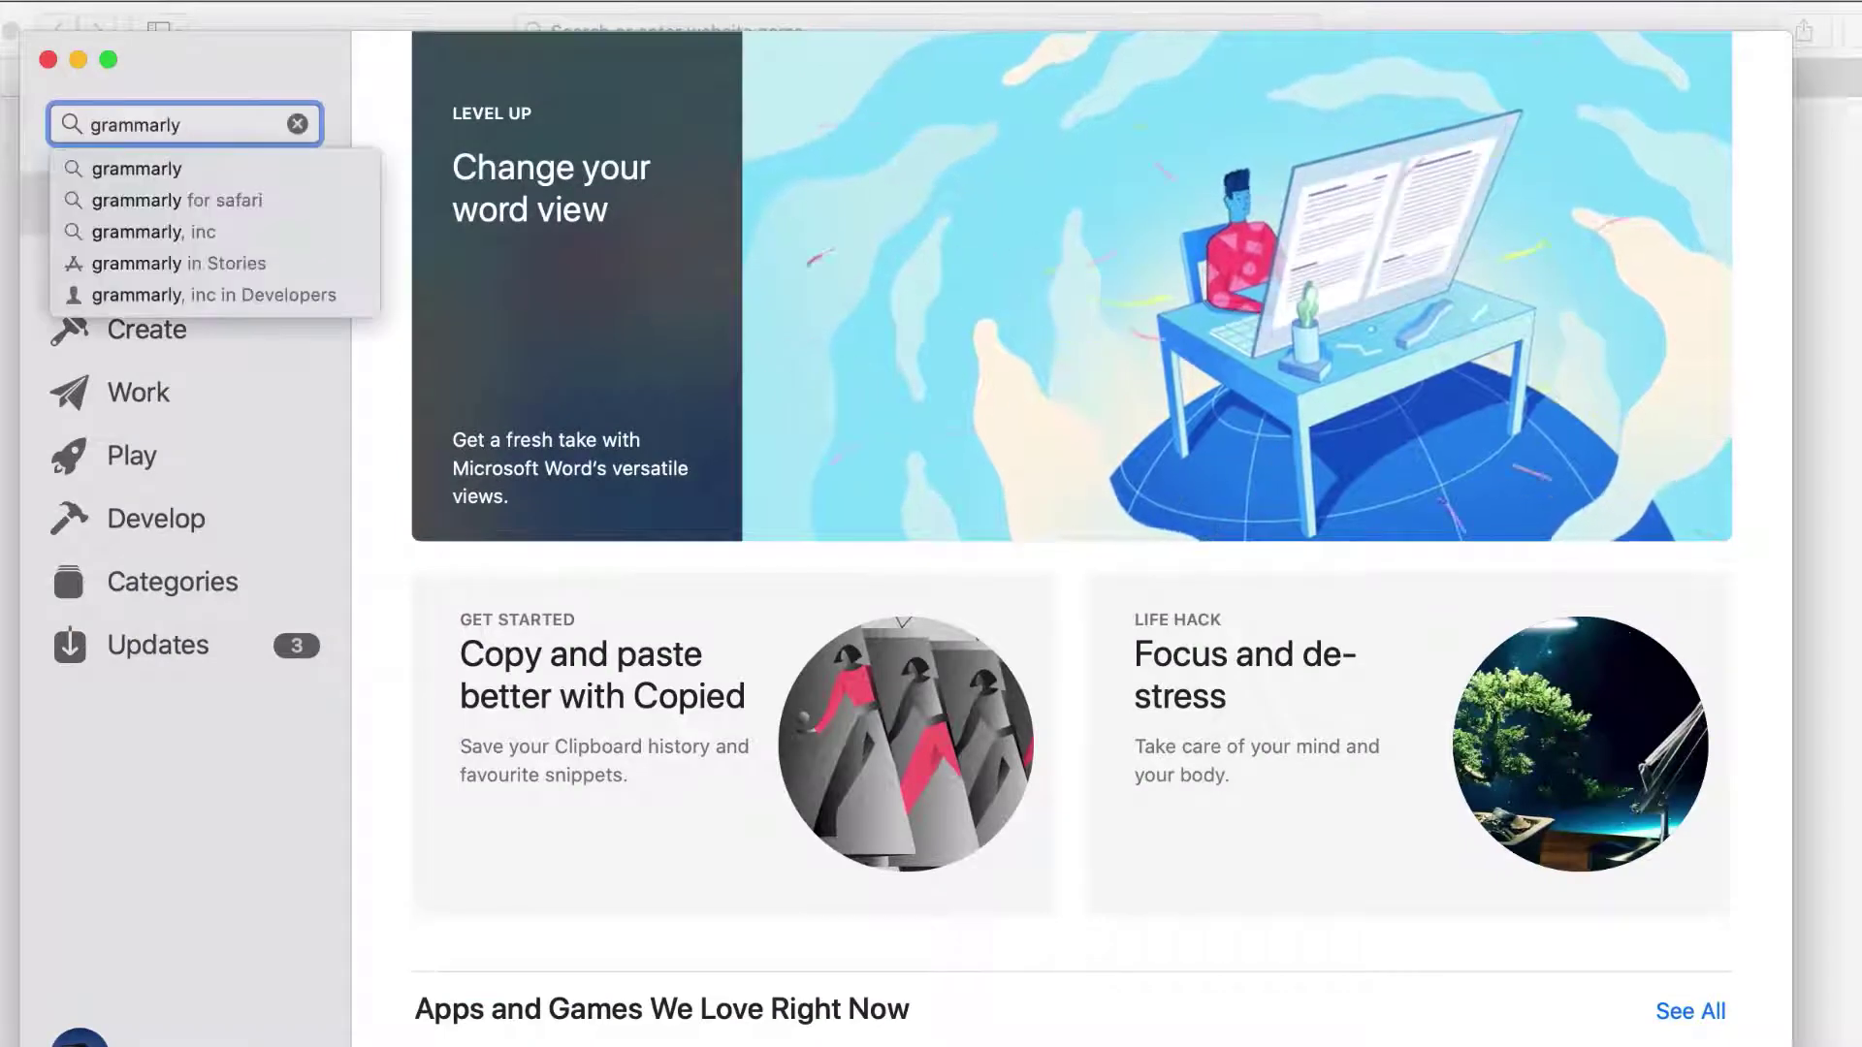
{"action": "key", "text": "Return"}
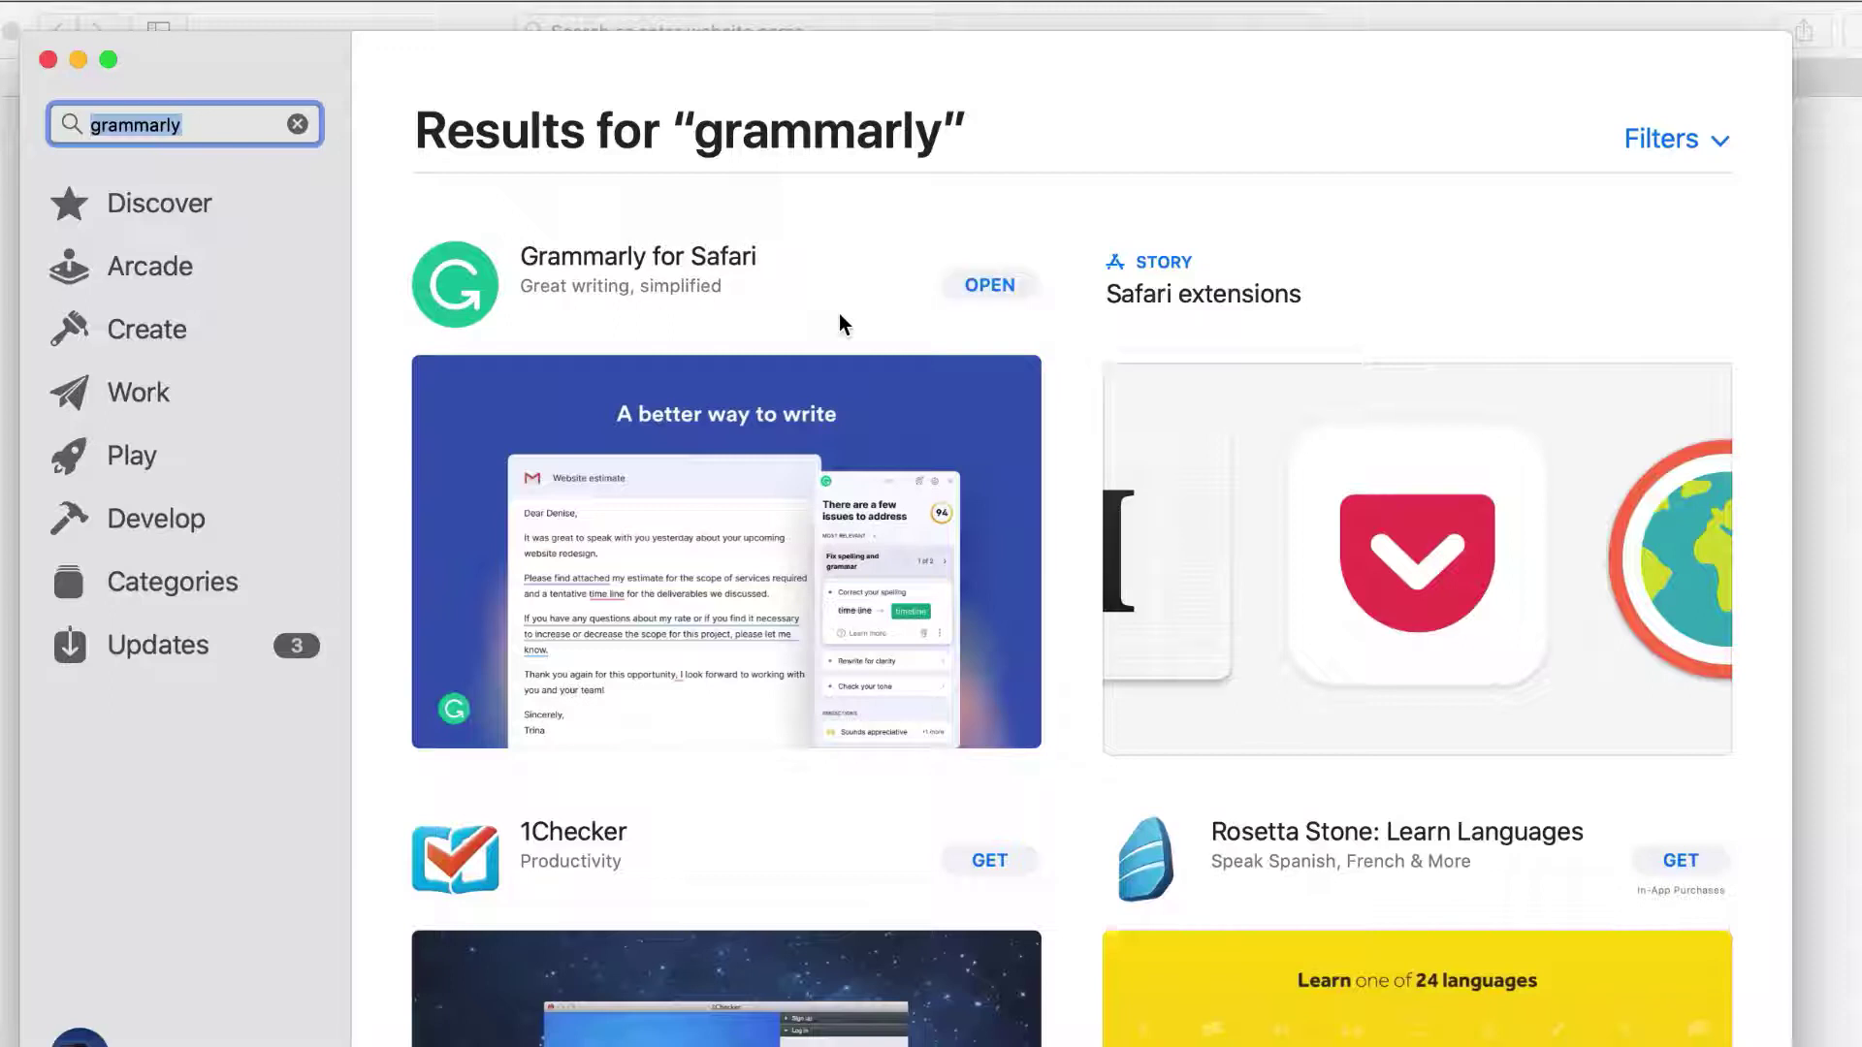
{"action": "left_click", "coordinate": [993, 287]}
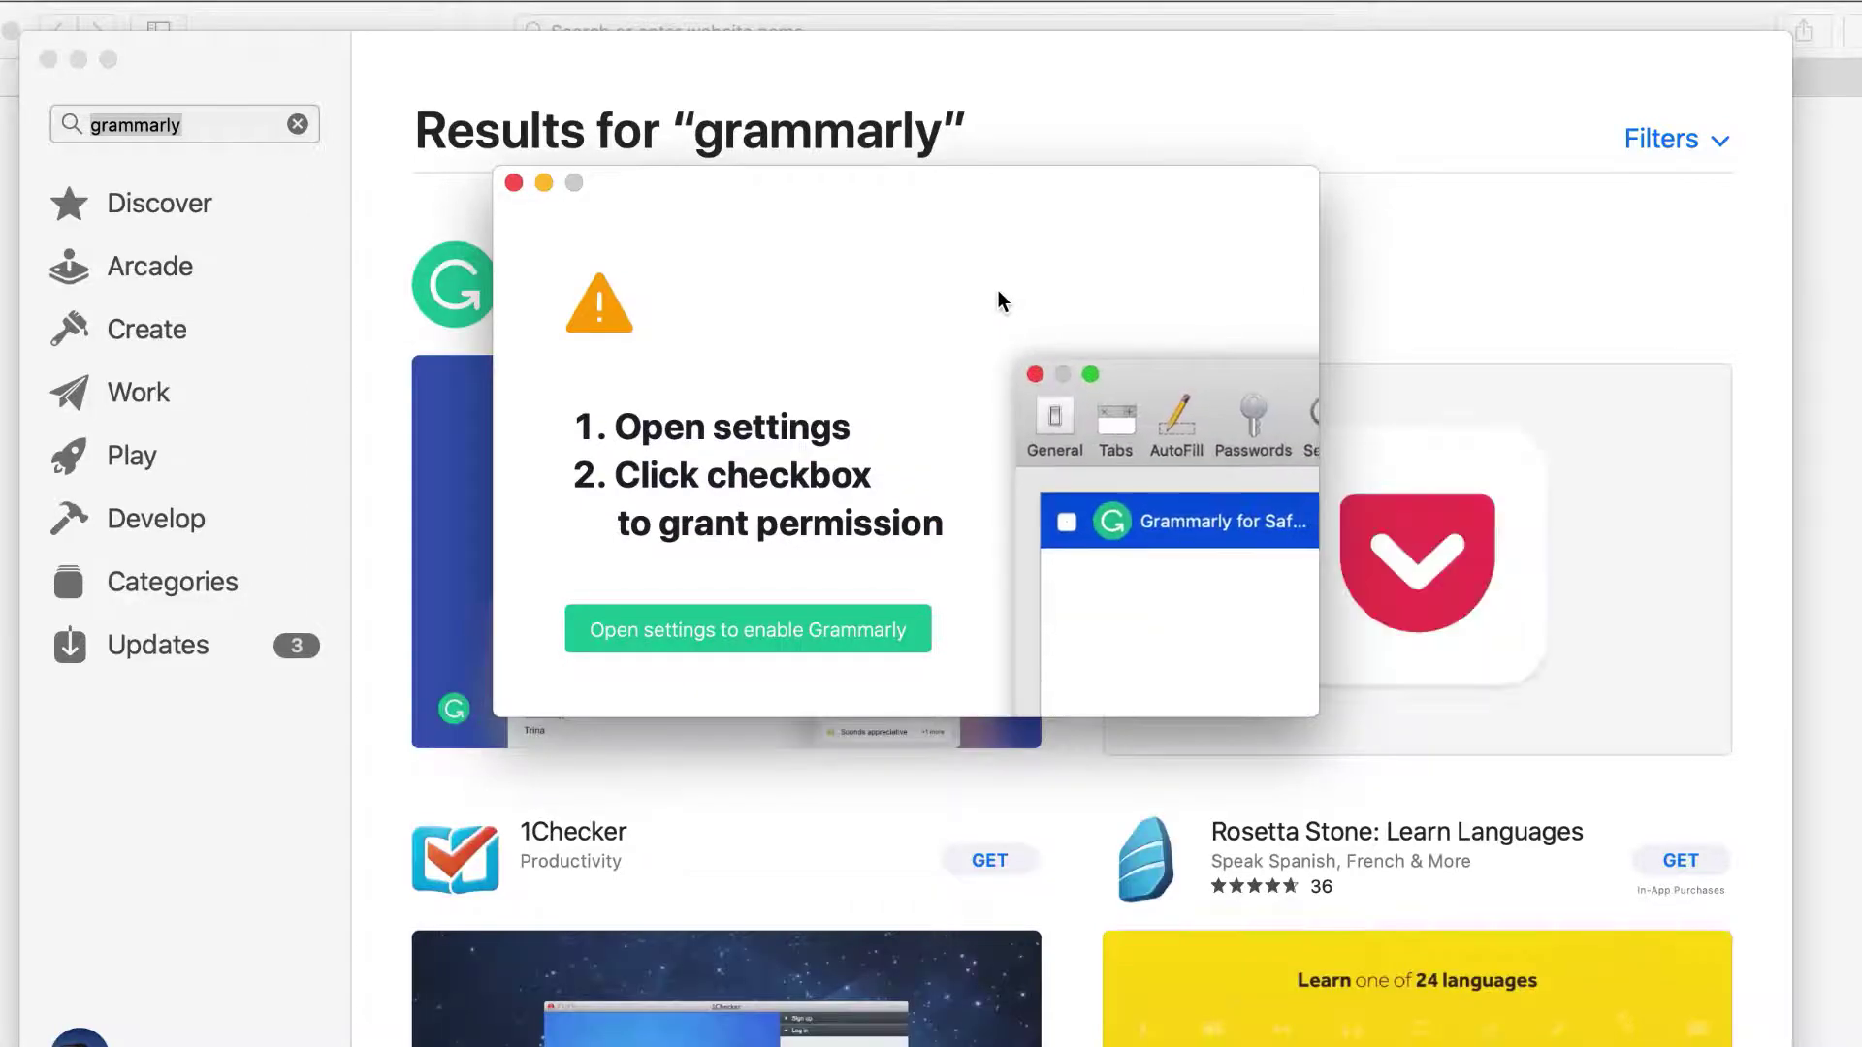
- Enable Grammarly for Safari in Safari's Extensions preferences and close the preferences window
{"action": "left_click", "coordinate": [884, 630]}
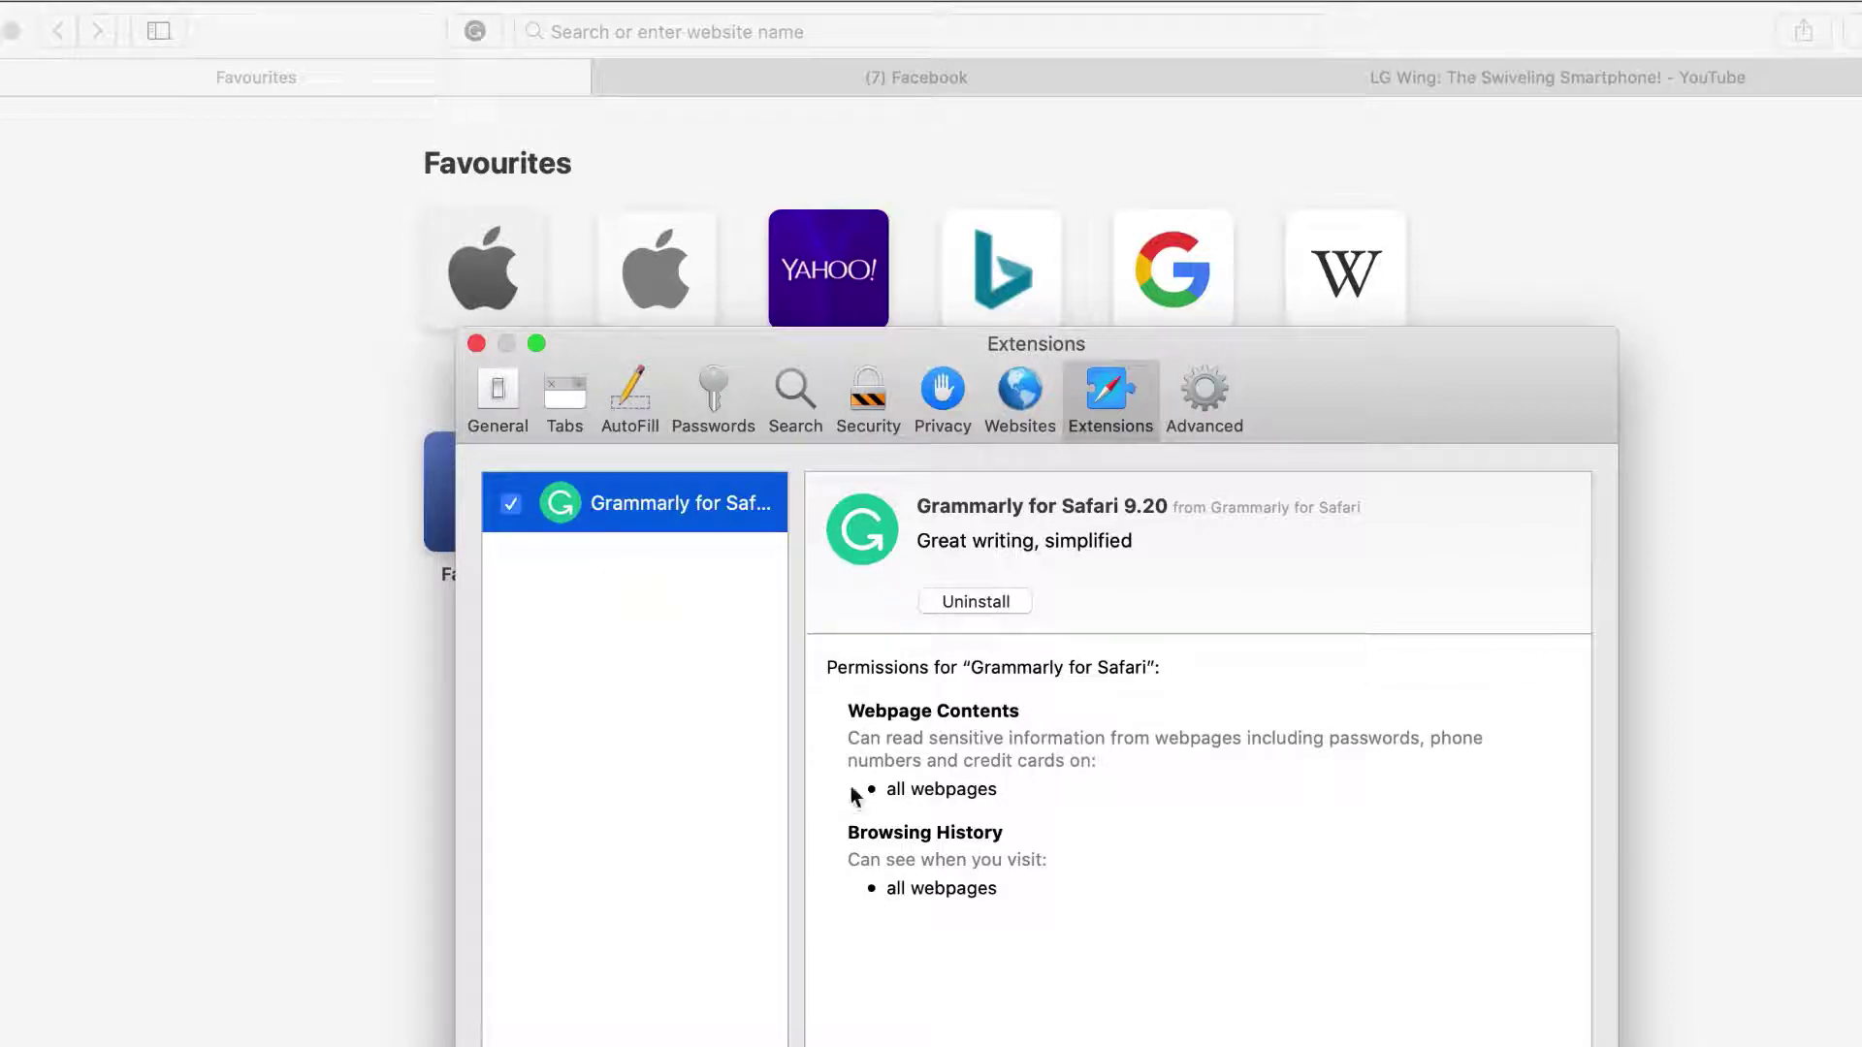
{"action": "left_click", "coordinate": [477, 344]}
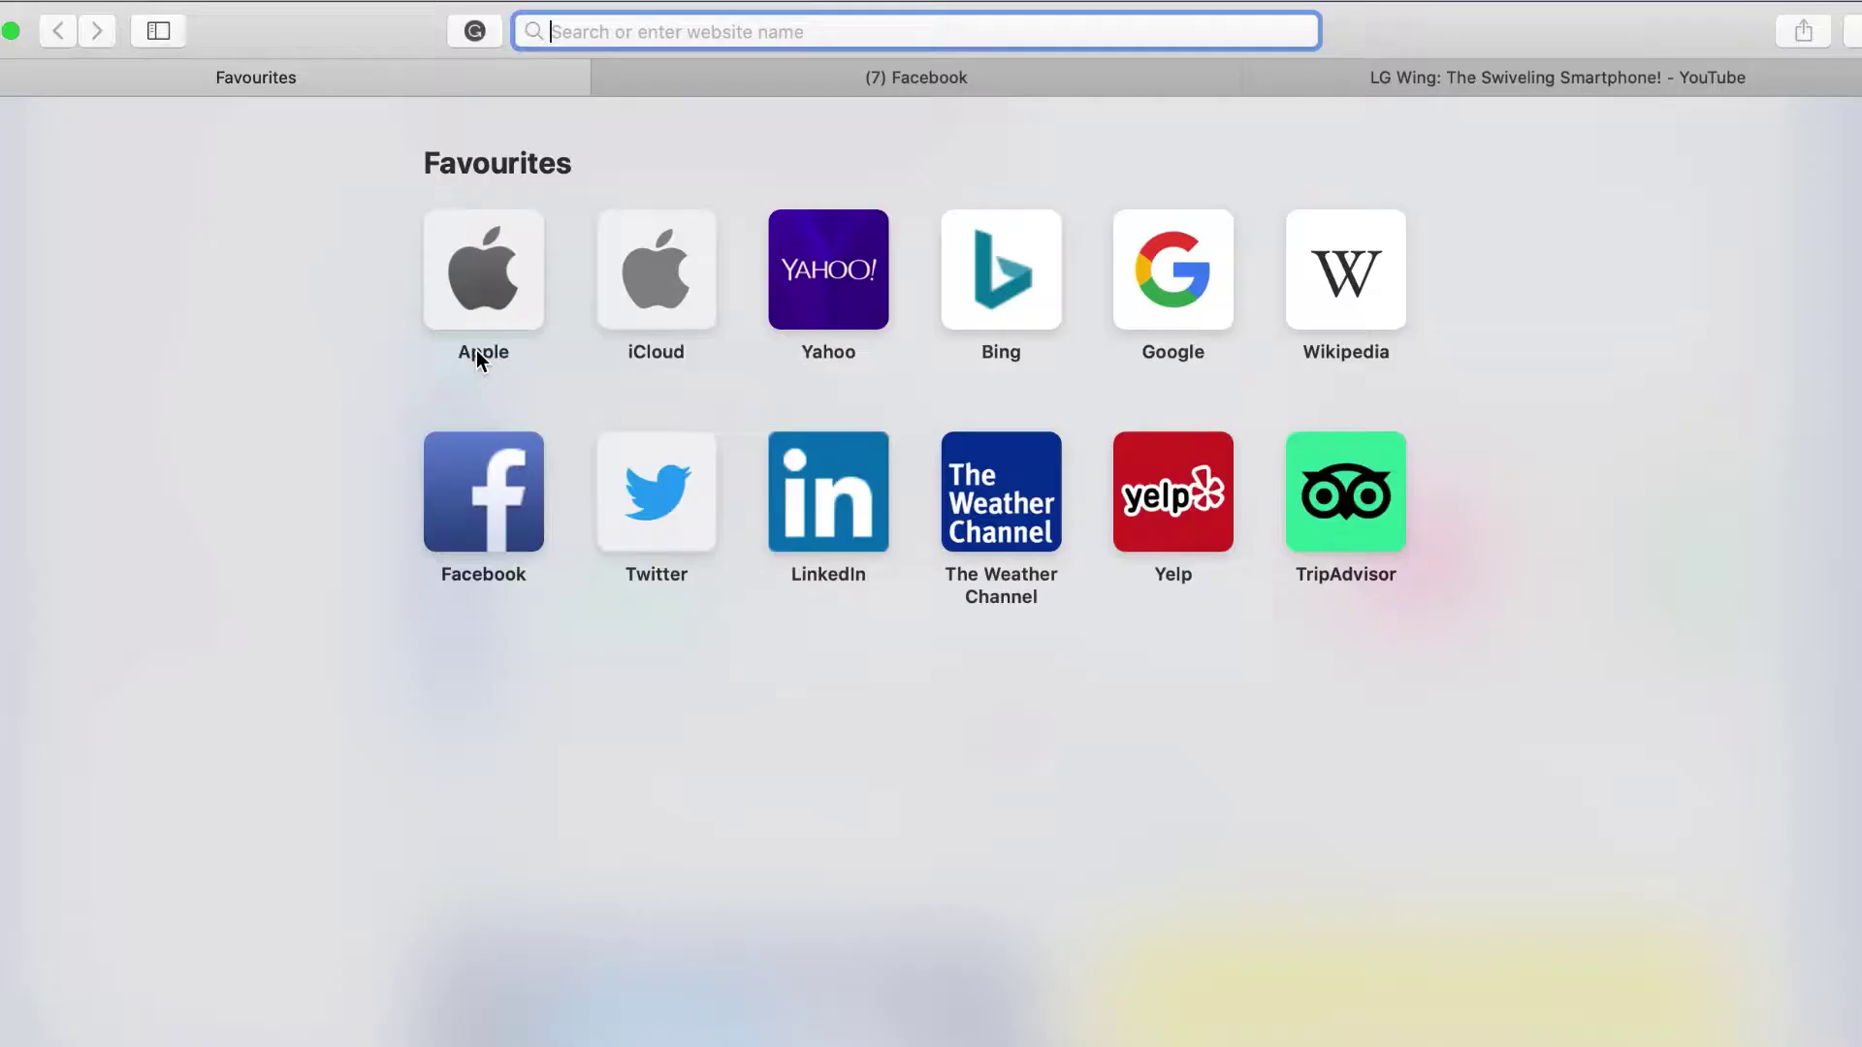
- Sign up for a Grammarly account, answering onboarding with Work, Spelling and grammar, and I'm not sure
{"action": "left_click", "coordinate": [479, 37]}
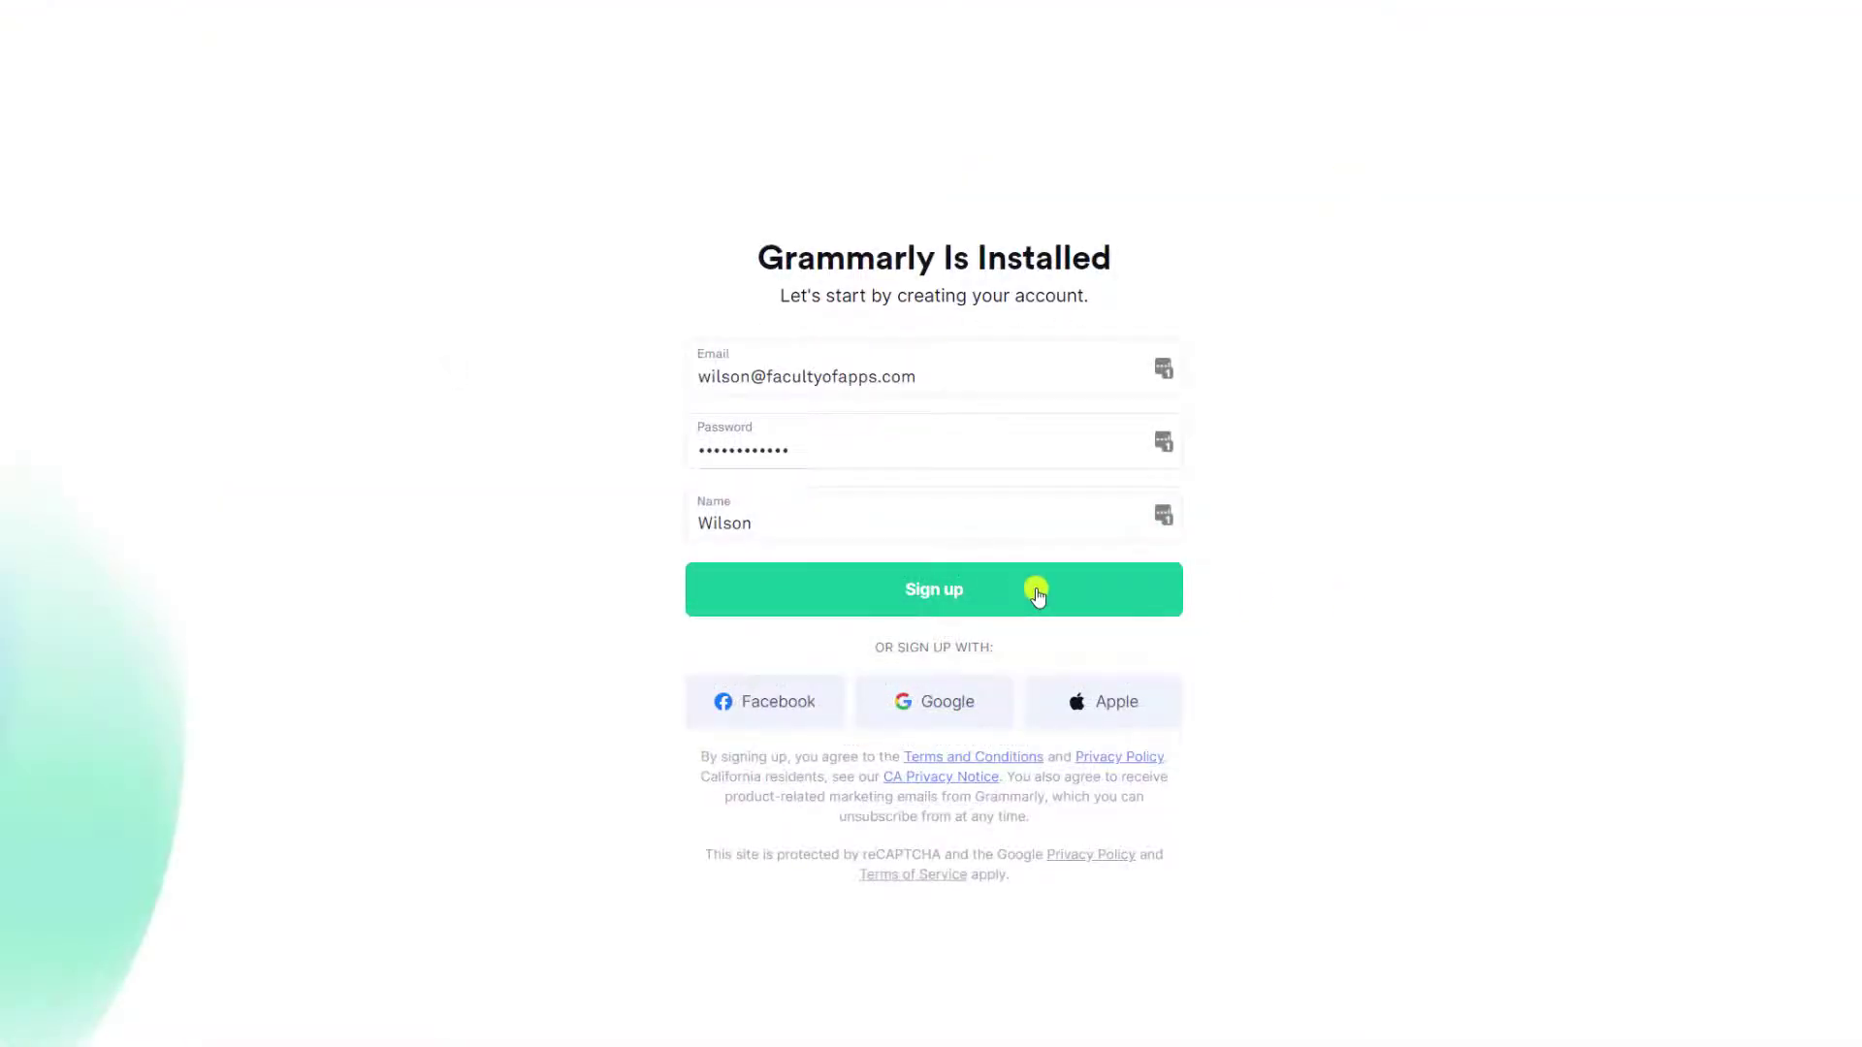
{"action": "left_click", "coordinate": [1036, 592]}
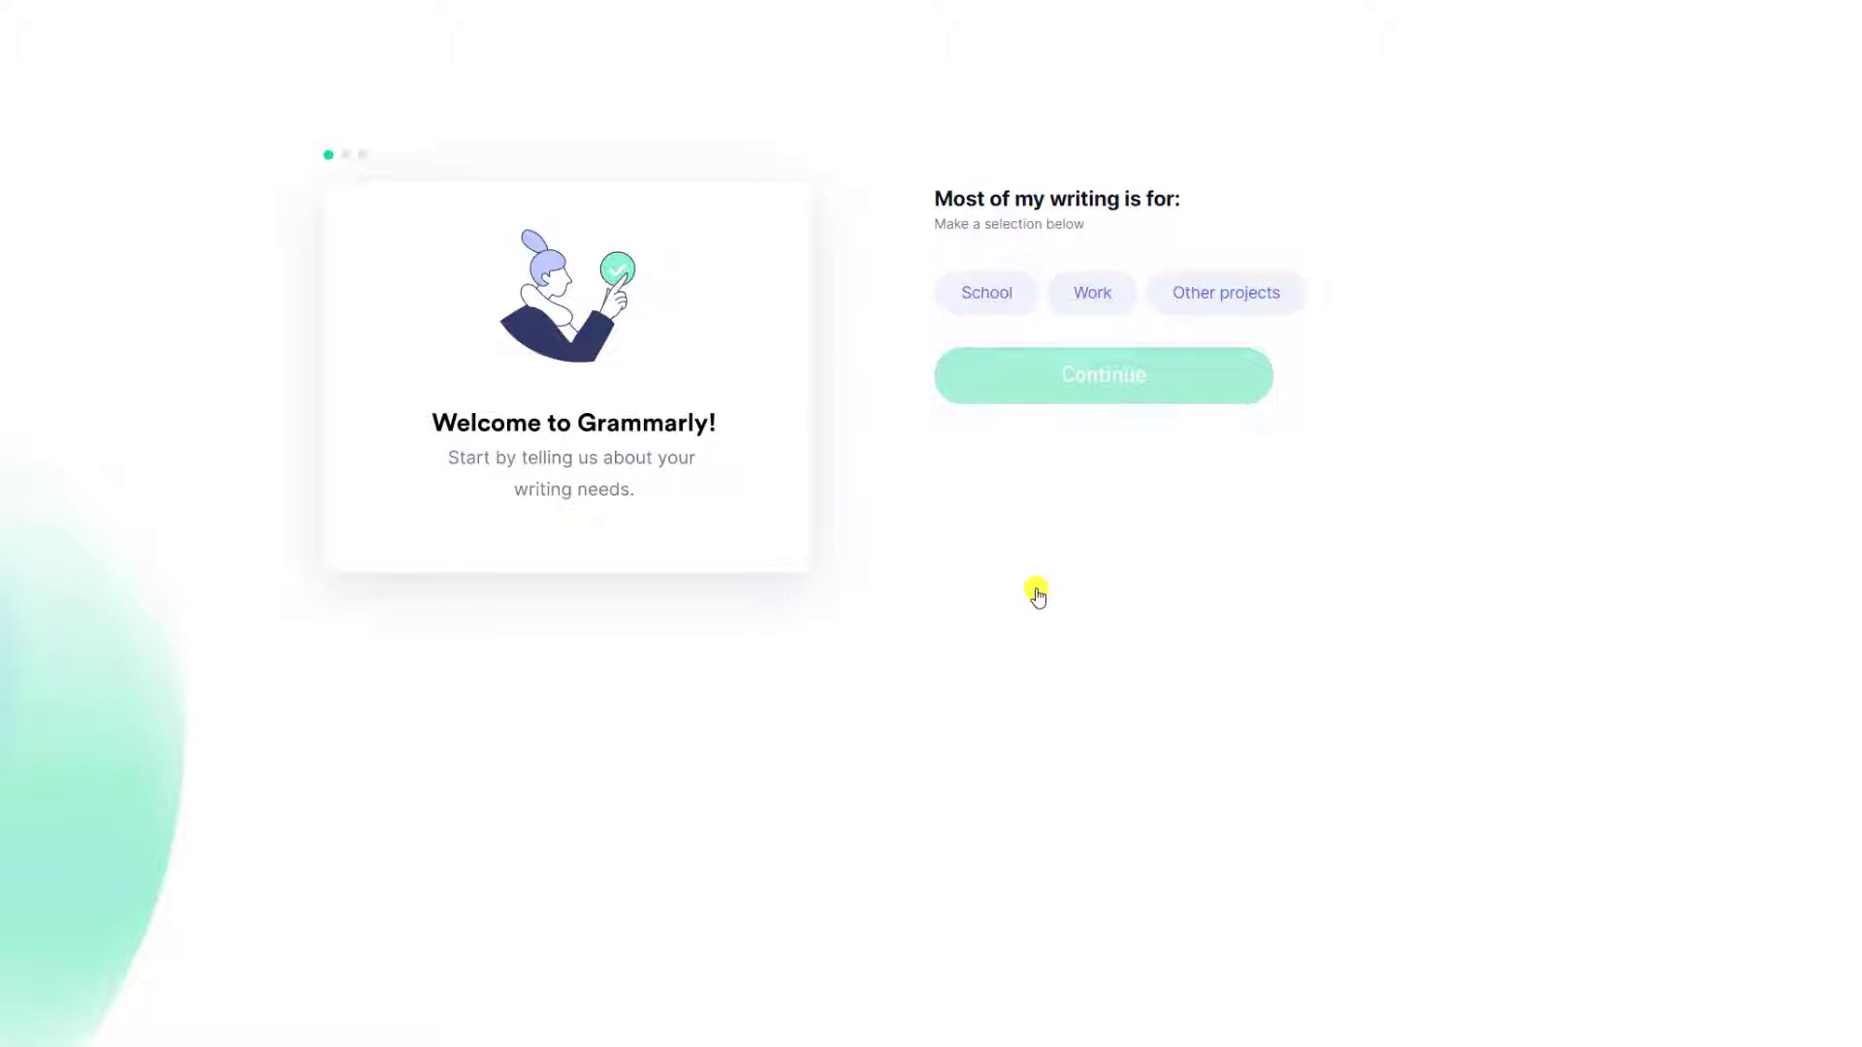
{"action": "left_click", "coordinate": [1097, 299]}
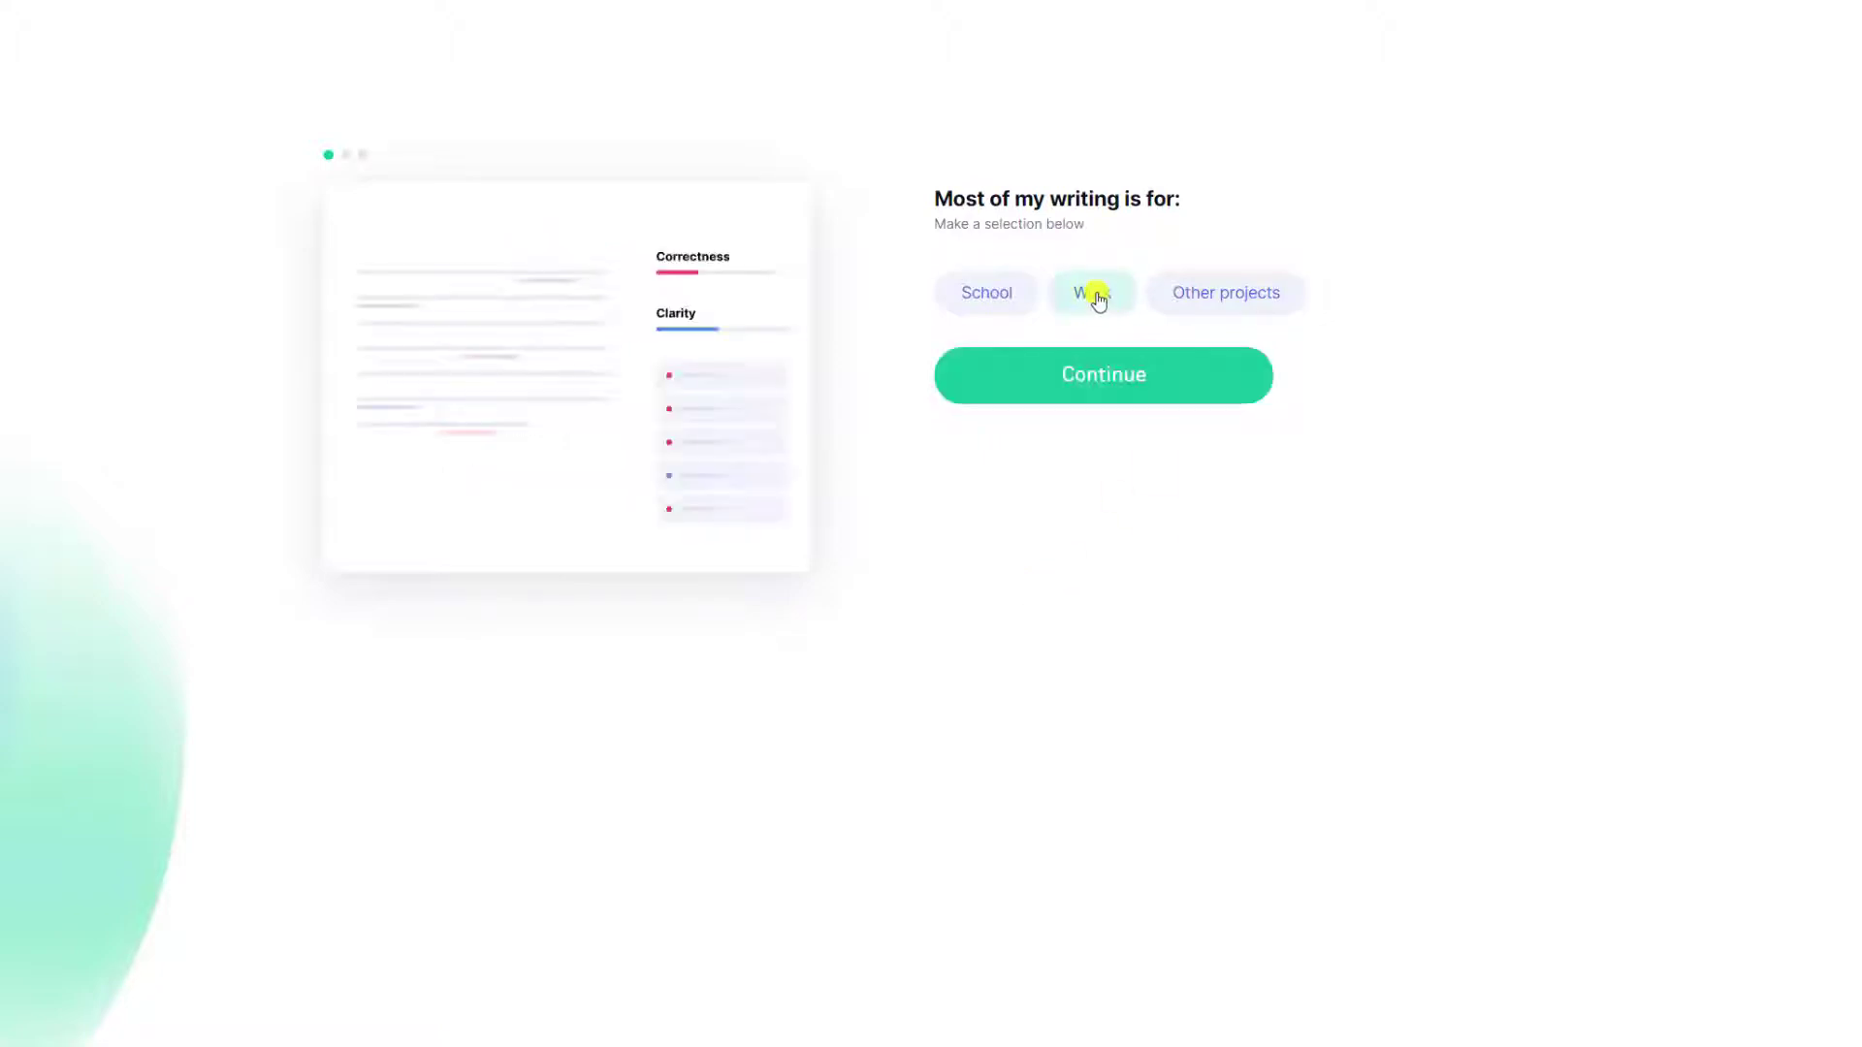
{"action": "left_click", "coordinate": [1122, 371]}
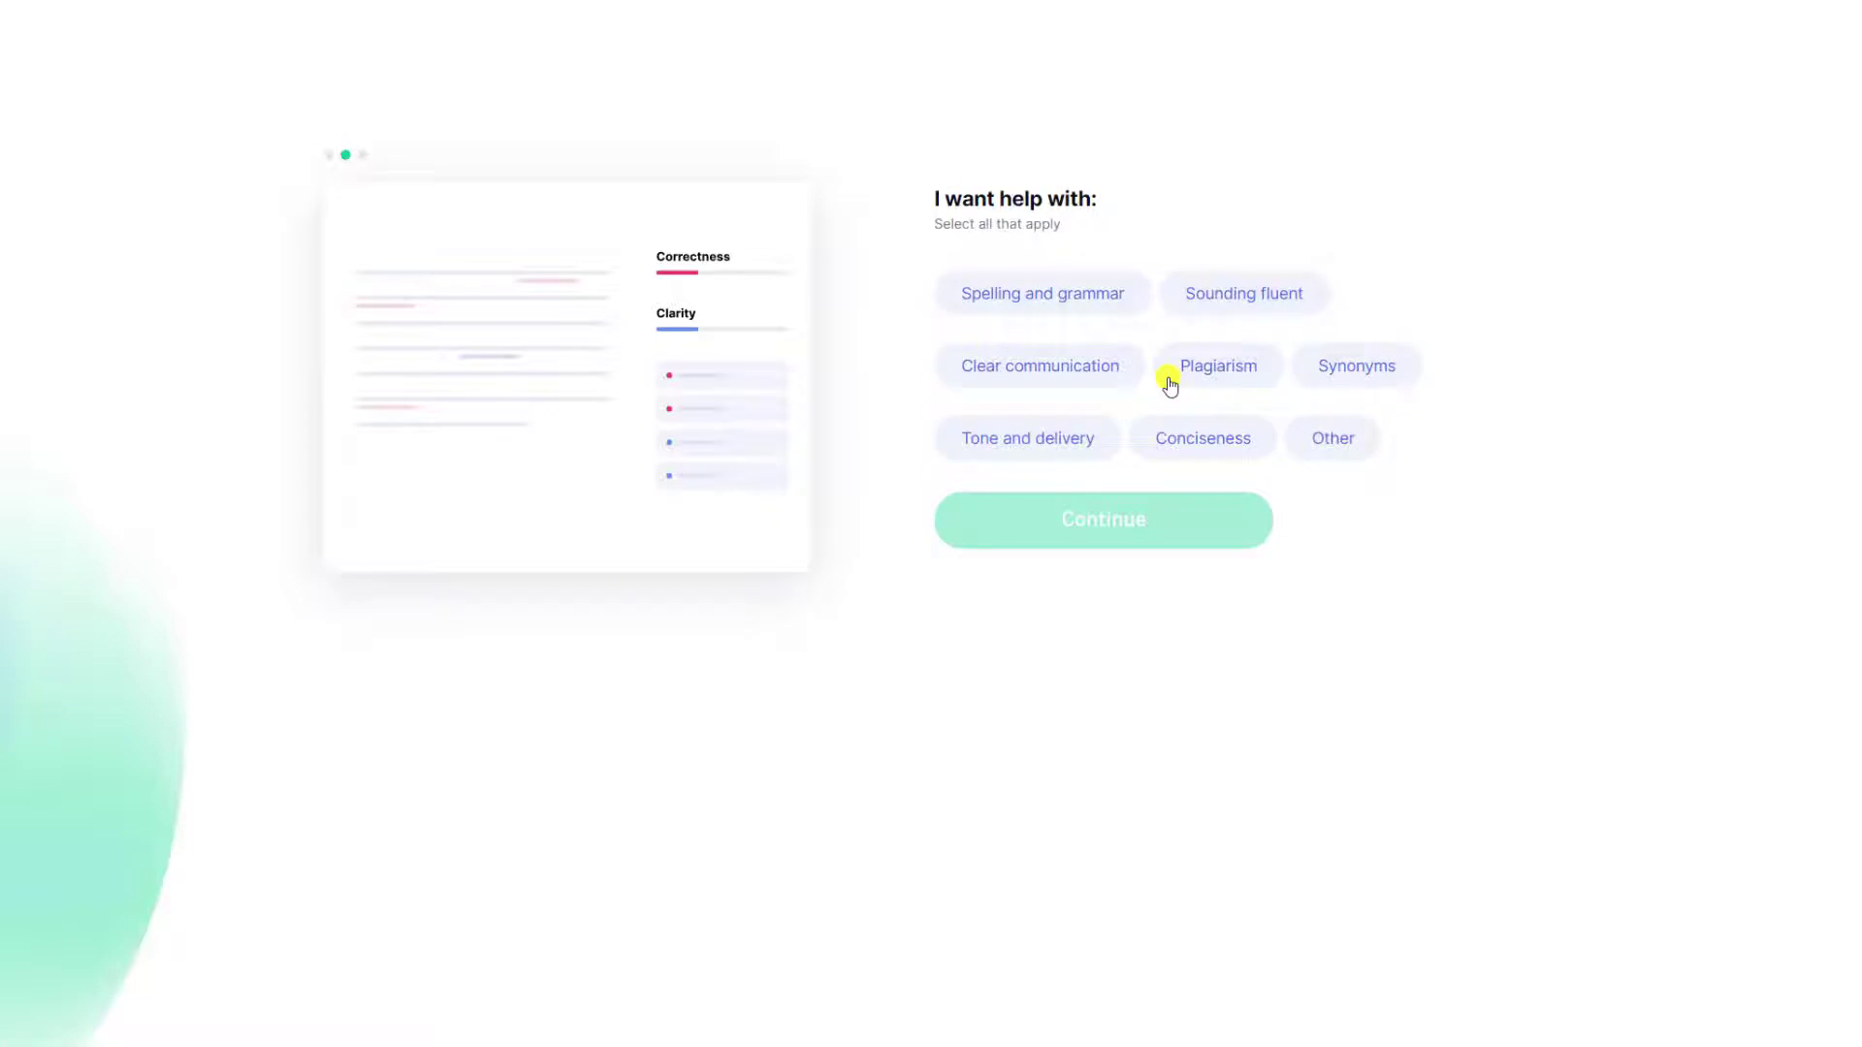
{"action": "left_click", "coordinate": [1068, 304]}
{"action": "left_click", "coordinate": [1151, 524]}
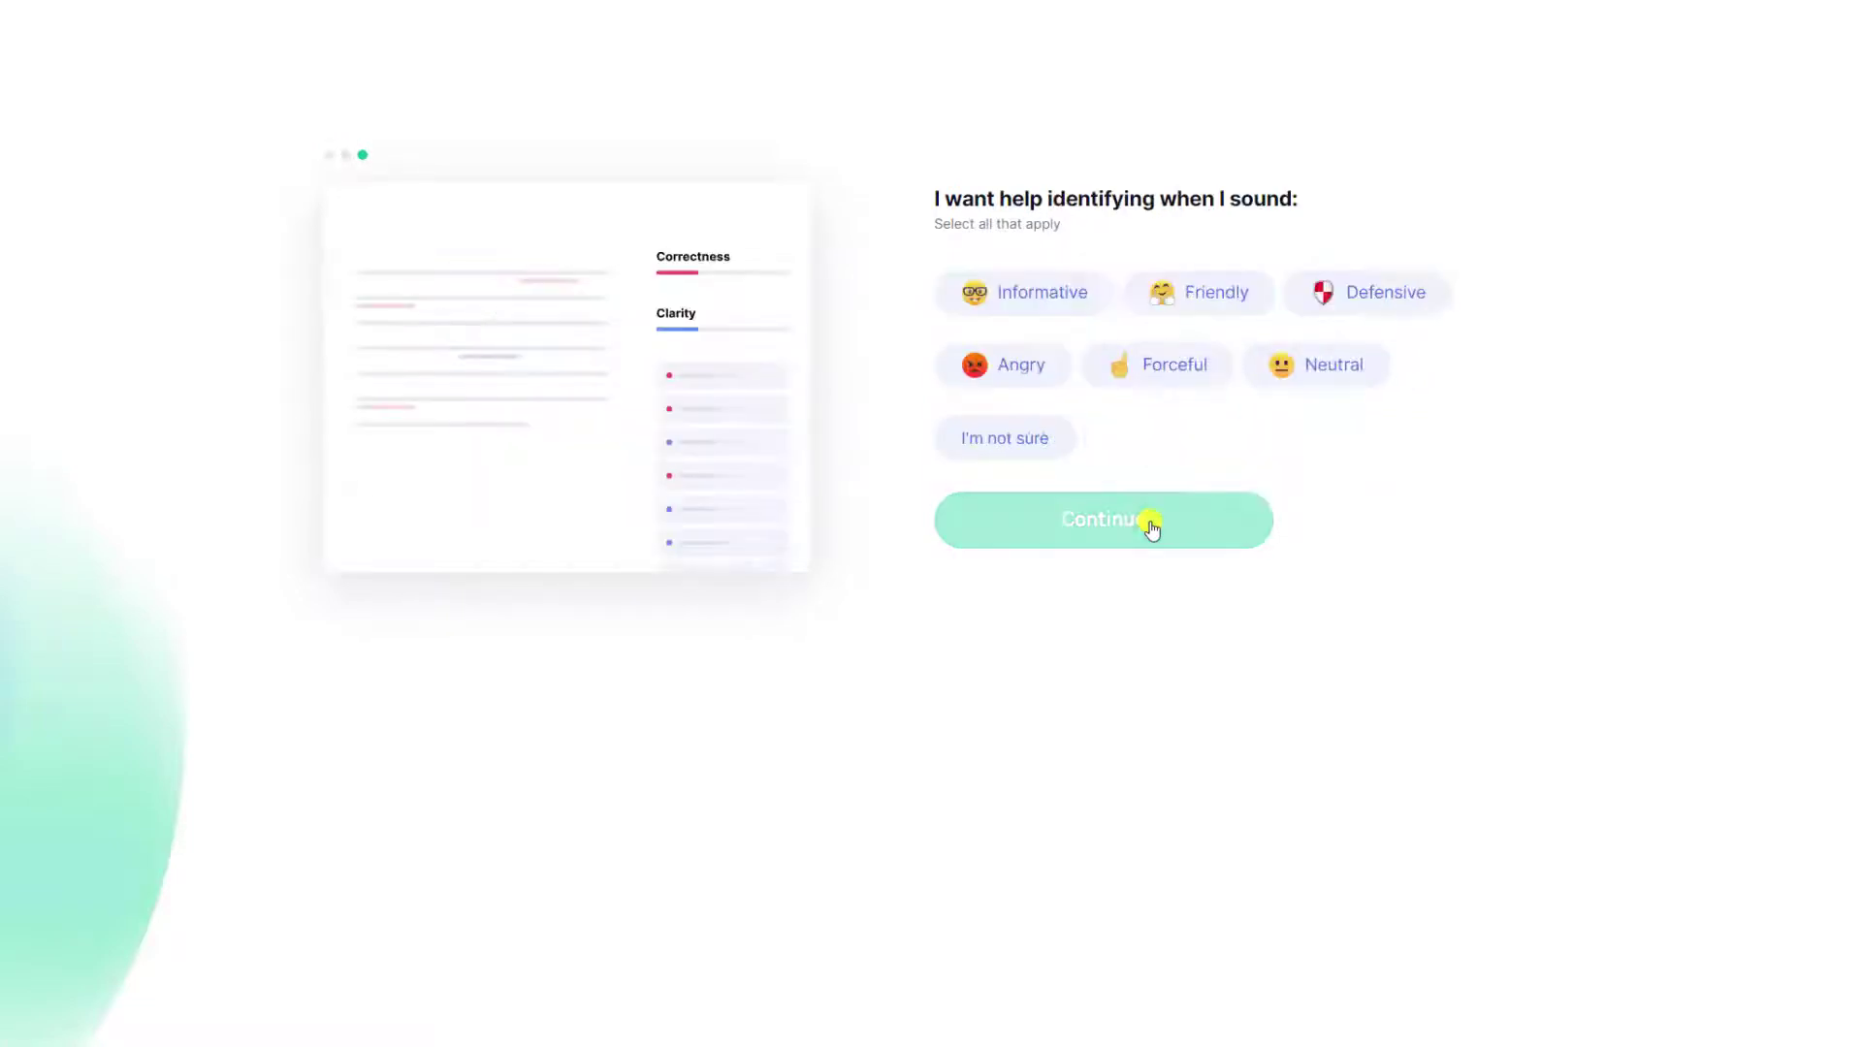
{"action": "left_click", "coordinate": [1019, 448]}
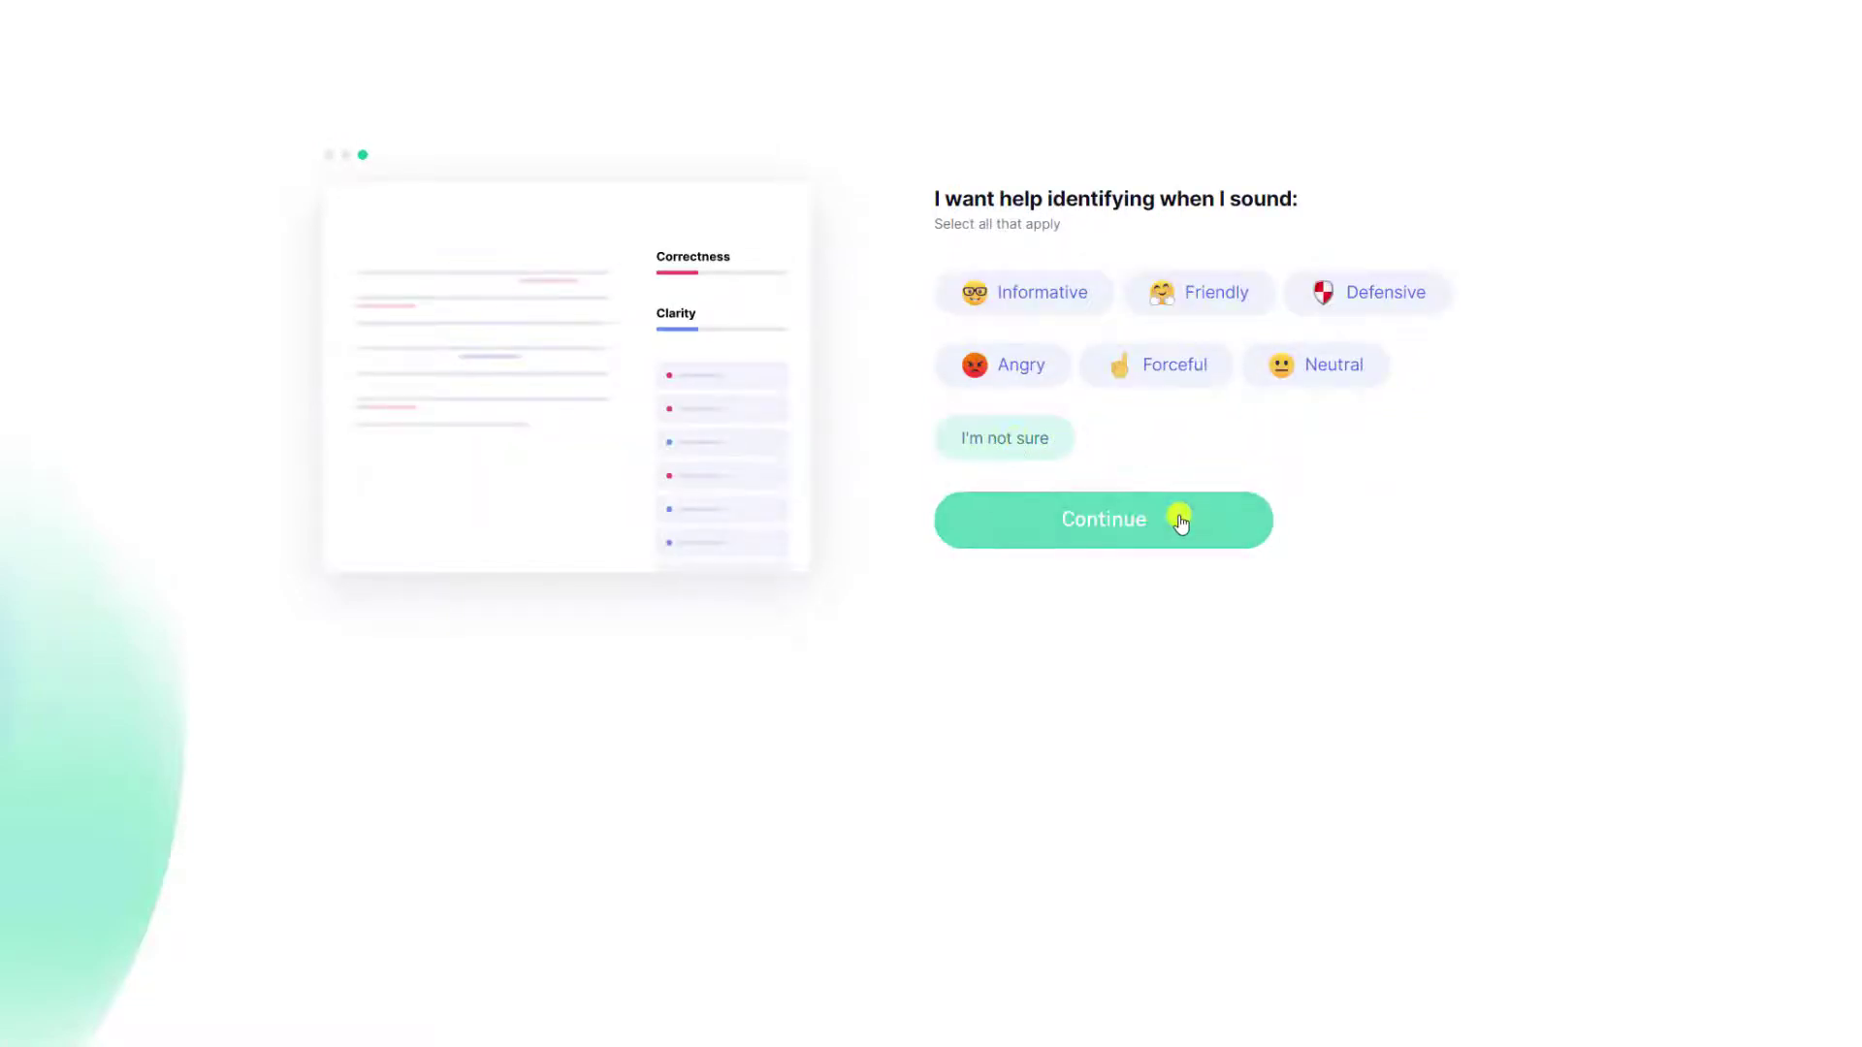
{"action": "left_click", "coordinate": [1180, 523]}
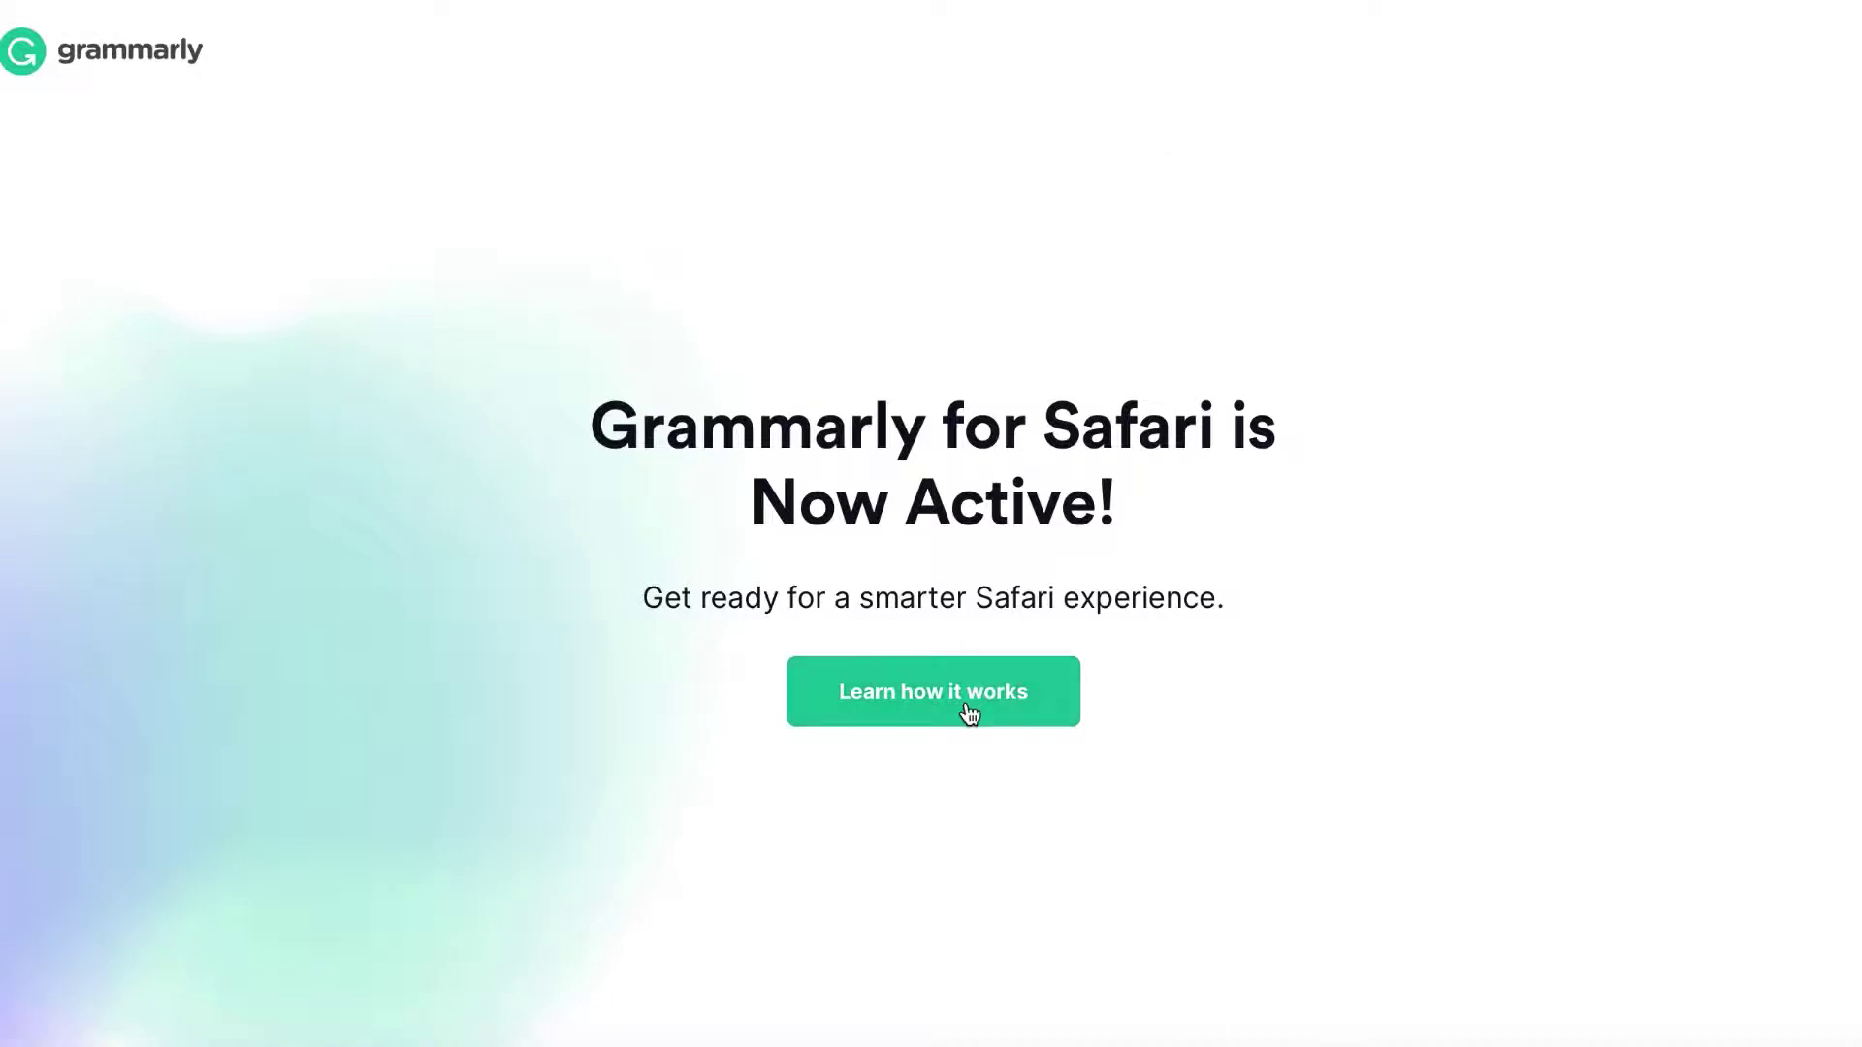
- Complete Grammarly's three-step how-it-works tutorial through to the 'You are all set.' page
{"action": "left_click", "coordinate": [970, 713]}
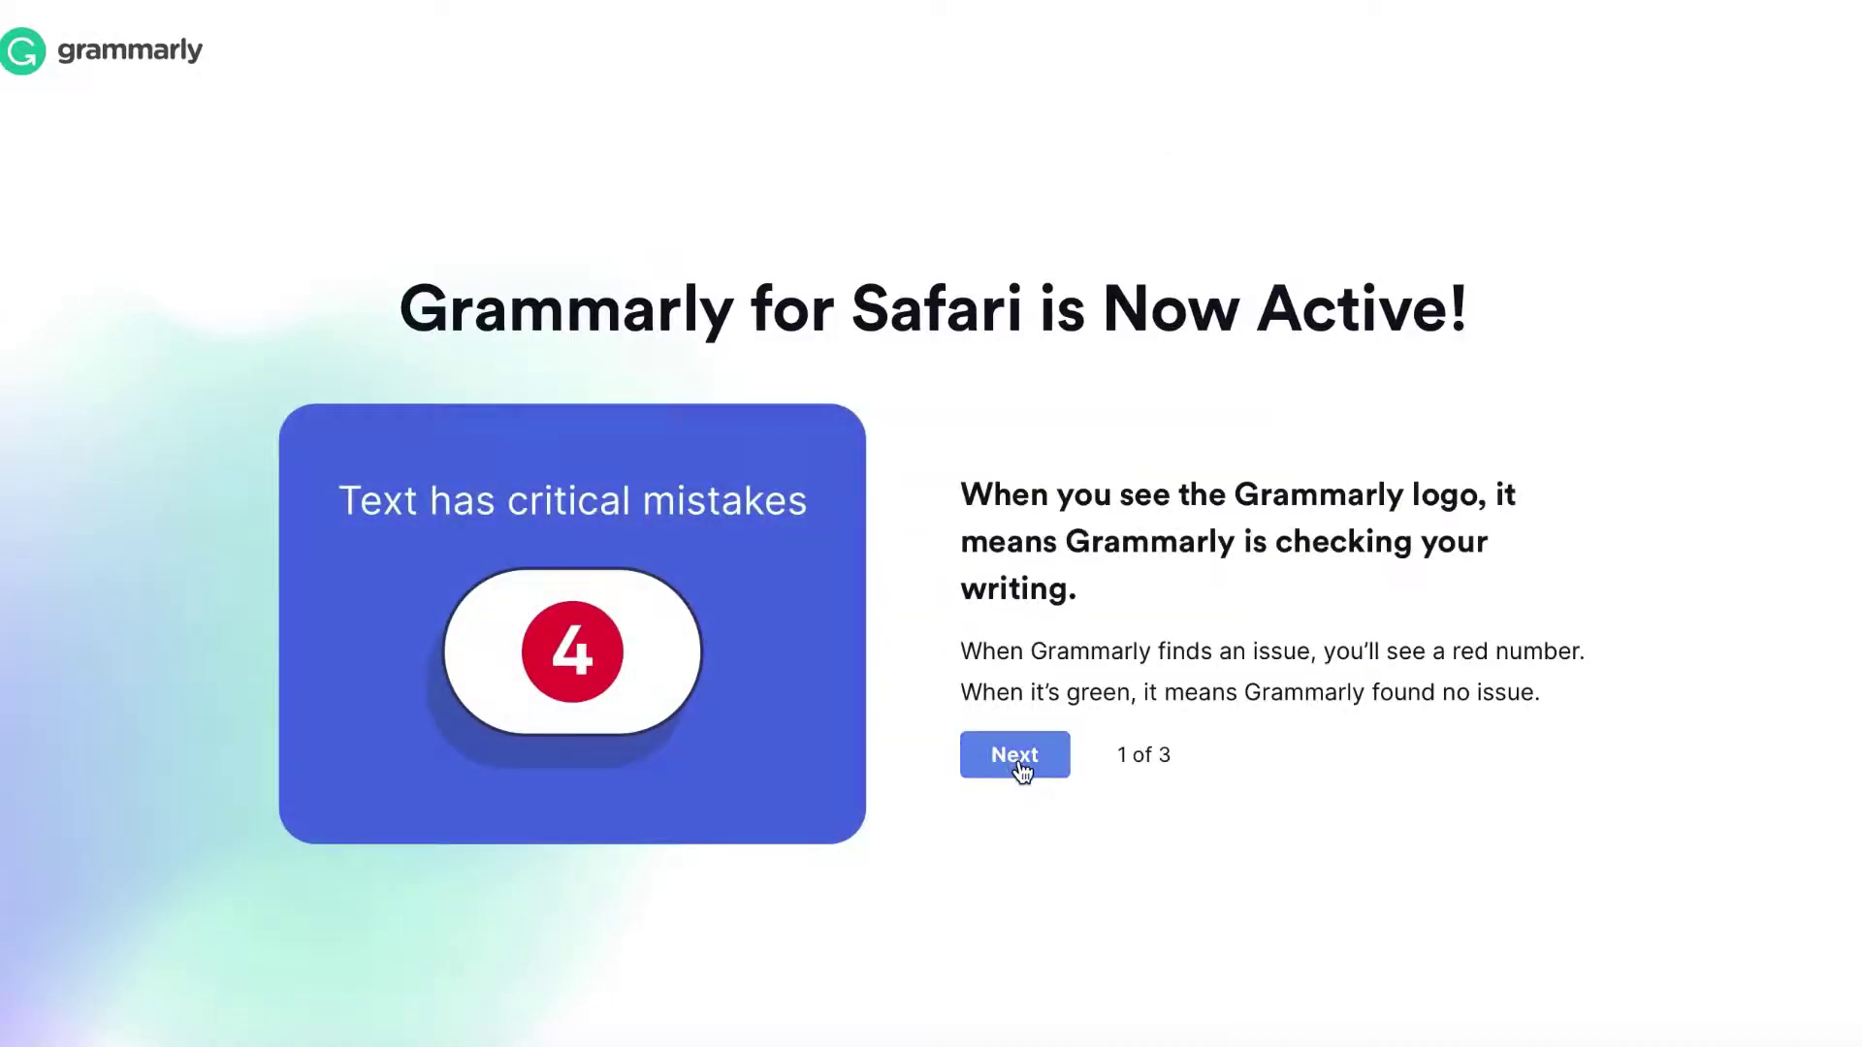
{"action": "left_click", "coordinate": [1017, 756]}
{"action": "left_click", "coordinate": [1017, 756]}
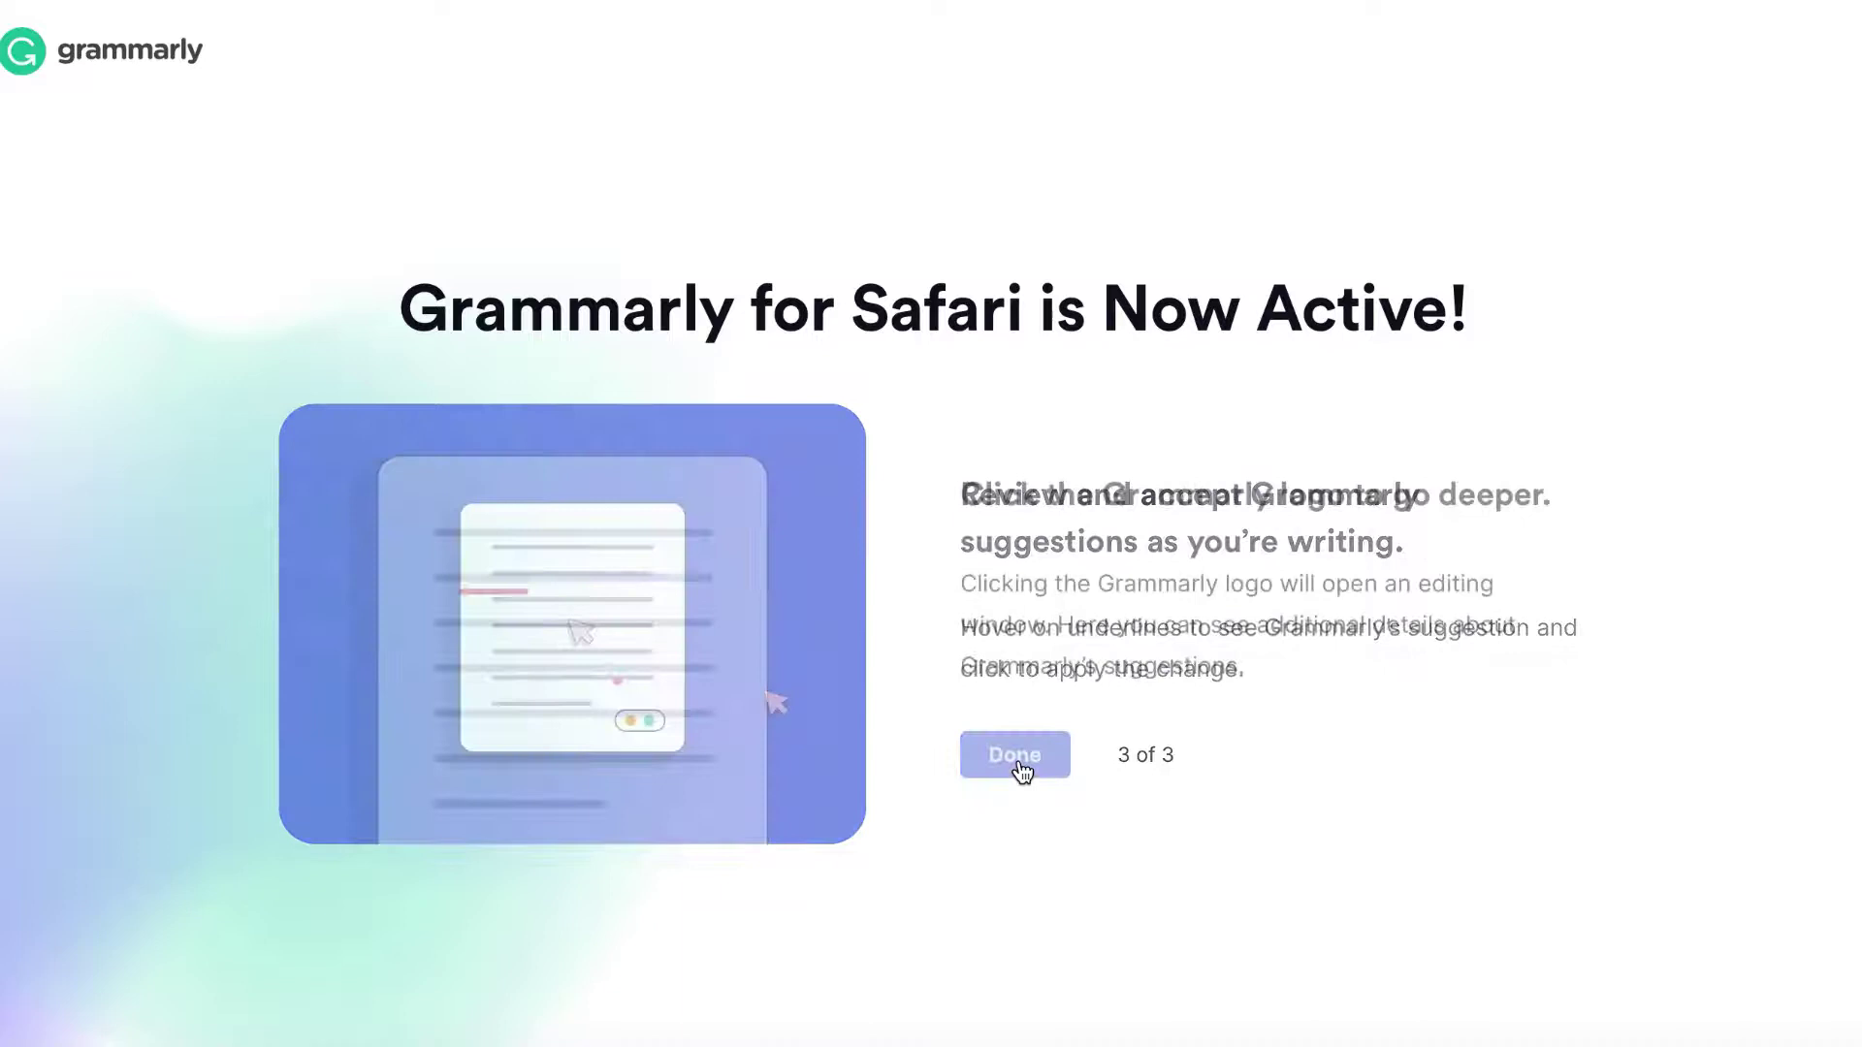
{"action": "left_click", "coordinate": [1021, 766]}
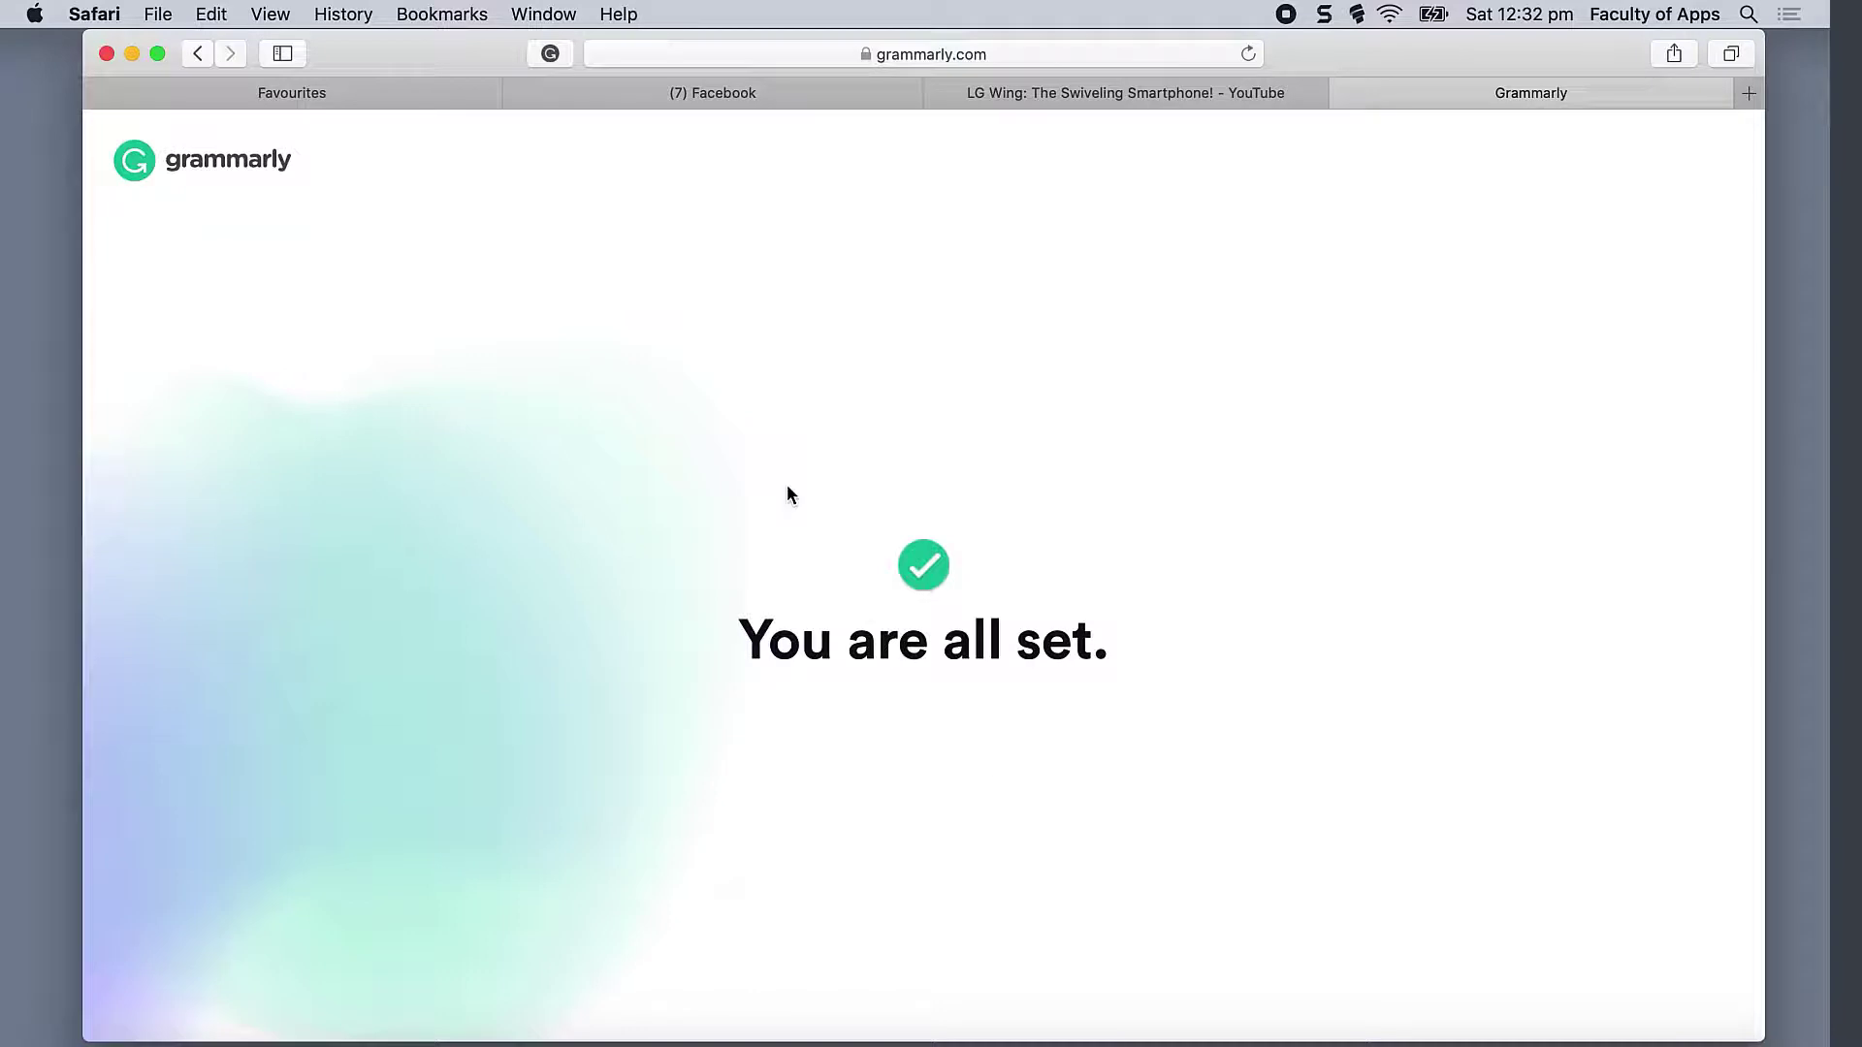
- Create a Grammarly document titled 'New Document' containing 'hello', then start another blank document
{"action": "left_click", "coordinate": [550, 54]}
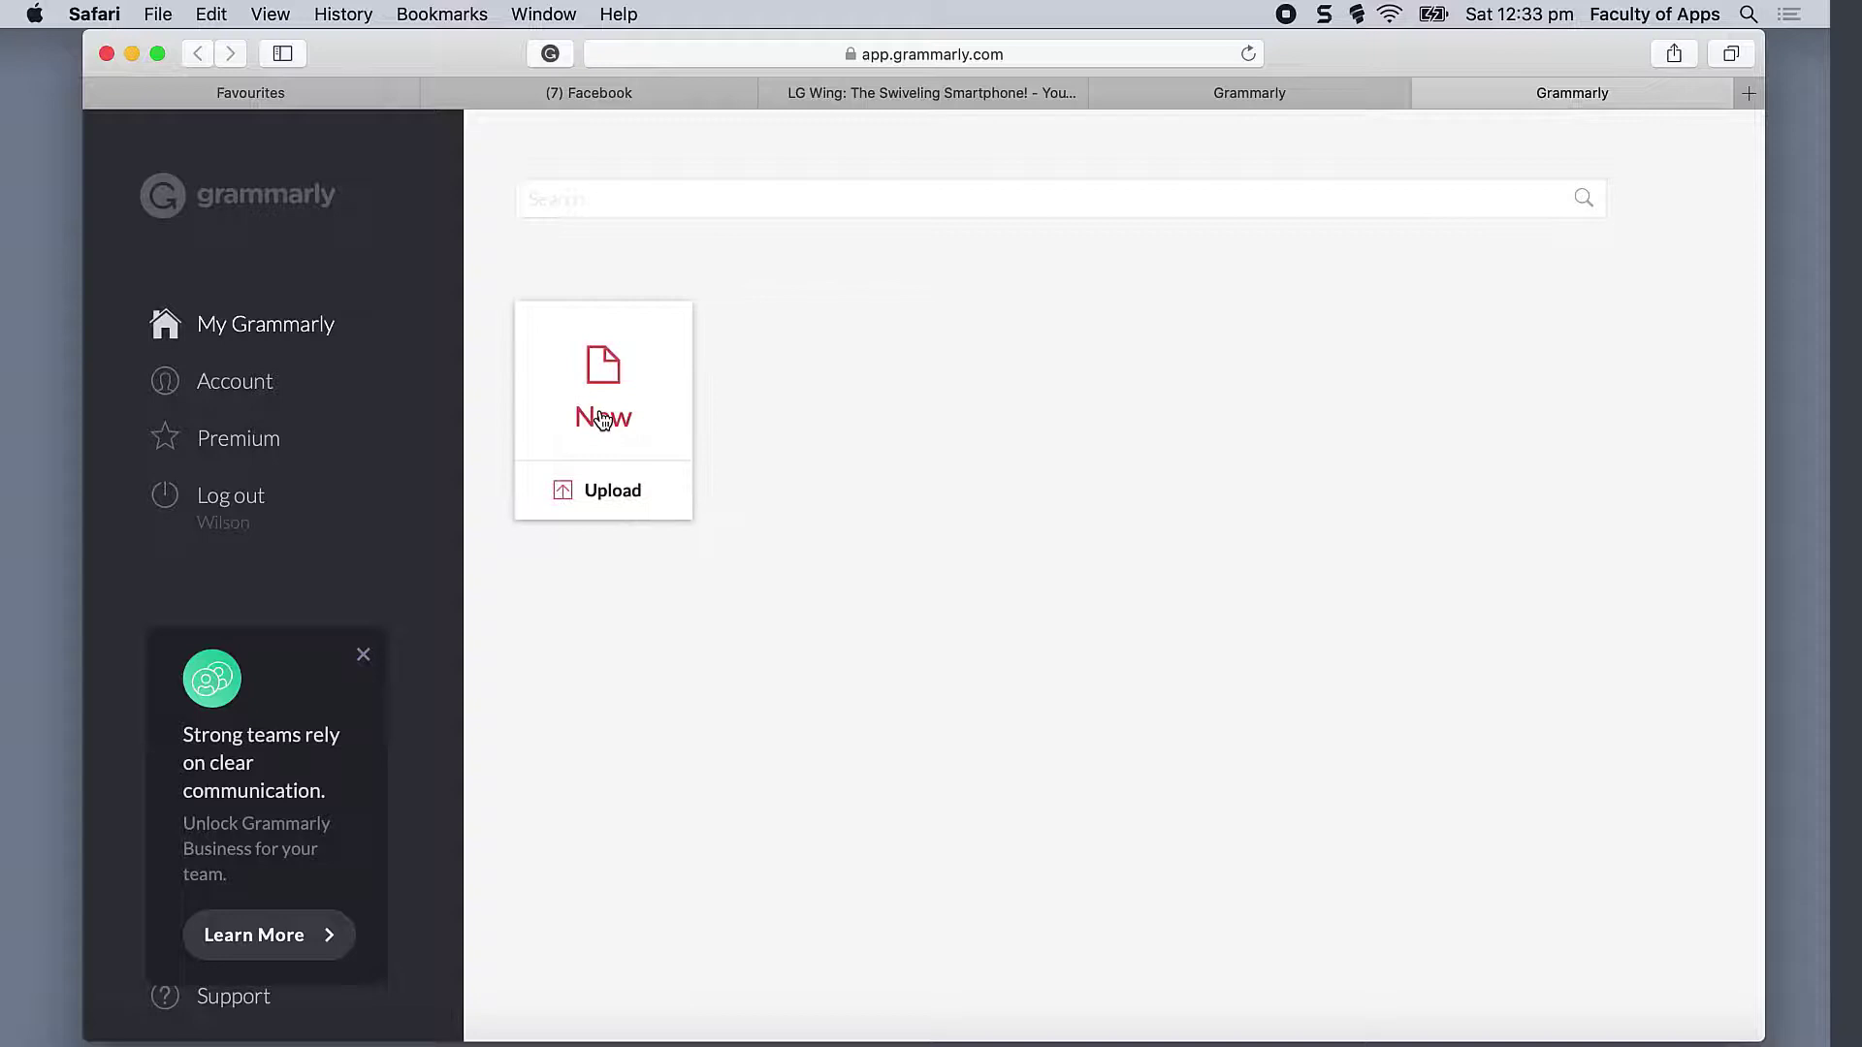
{"action": "left_click", "coordinate": [601, 419]}
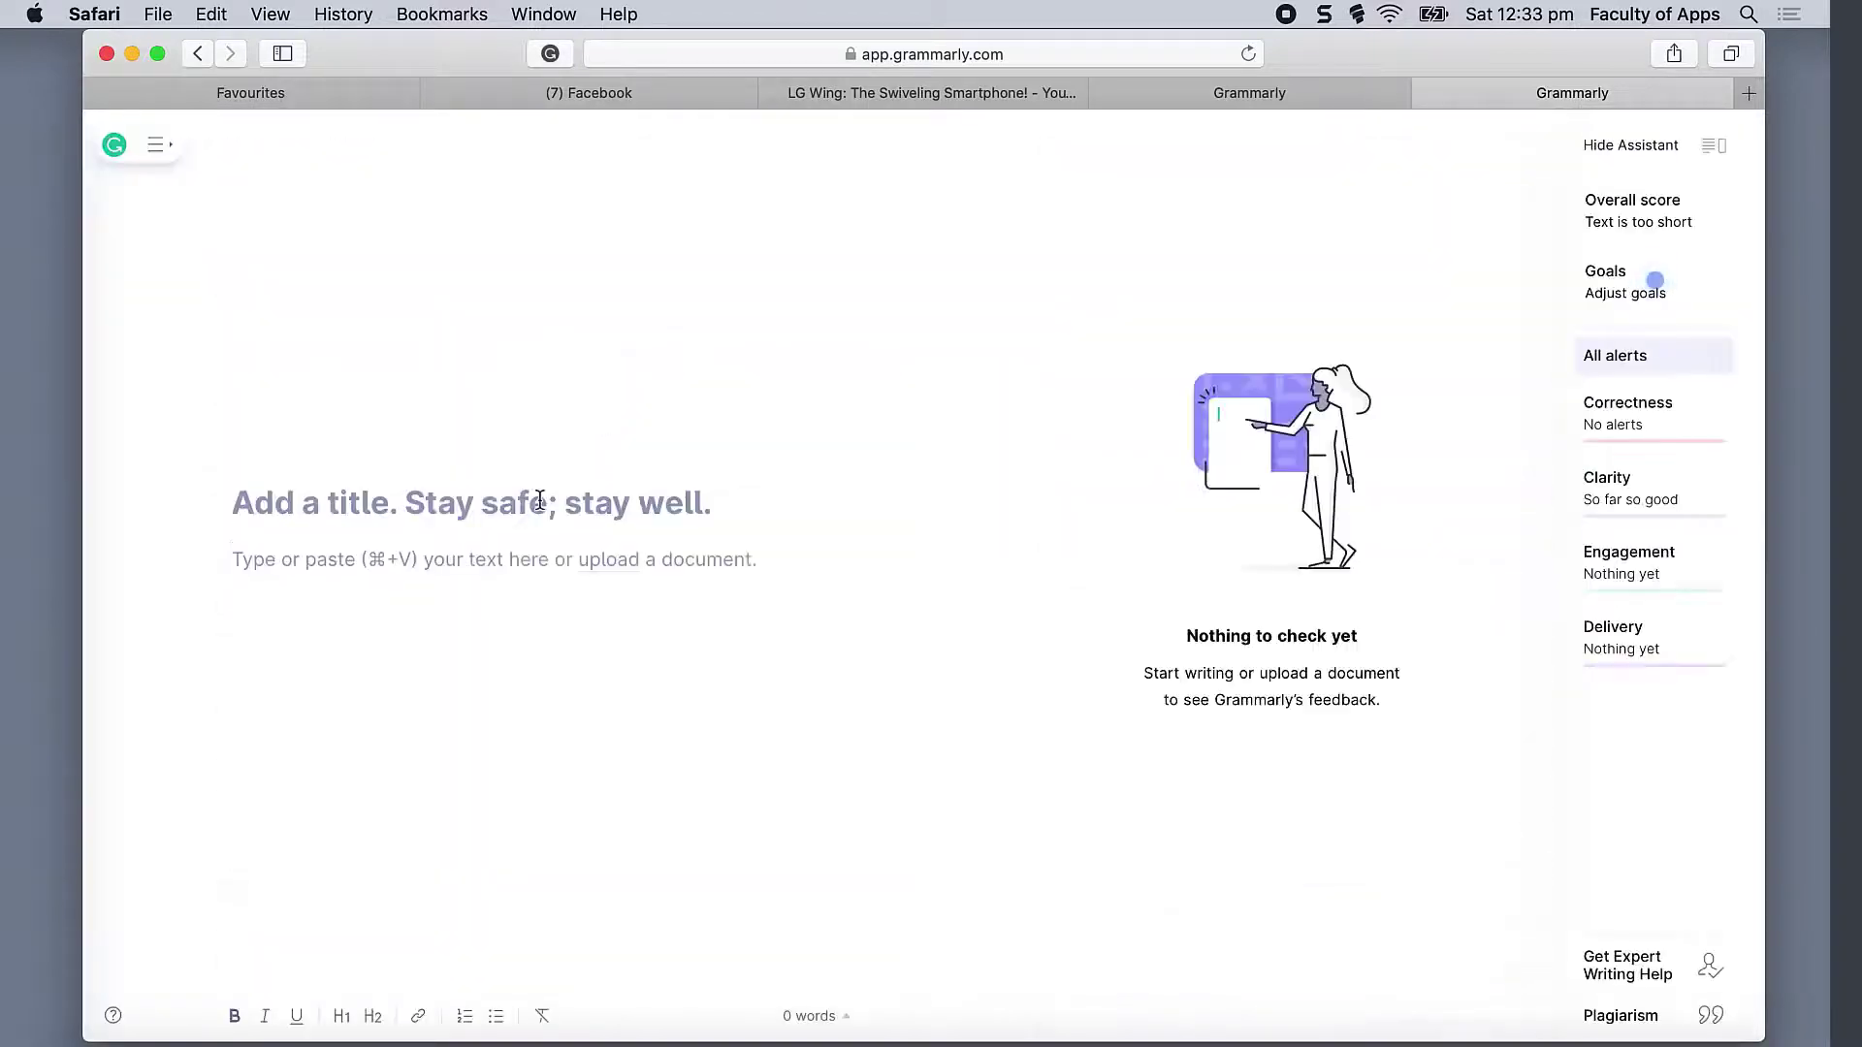
{"action": "type", "text": "New Document"}
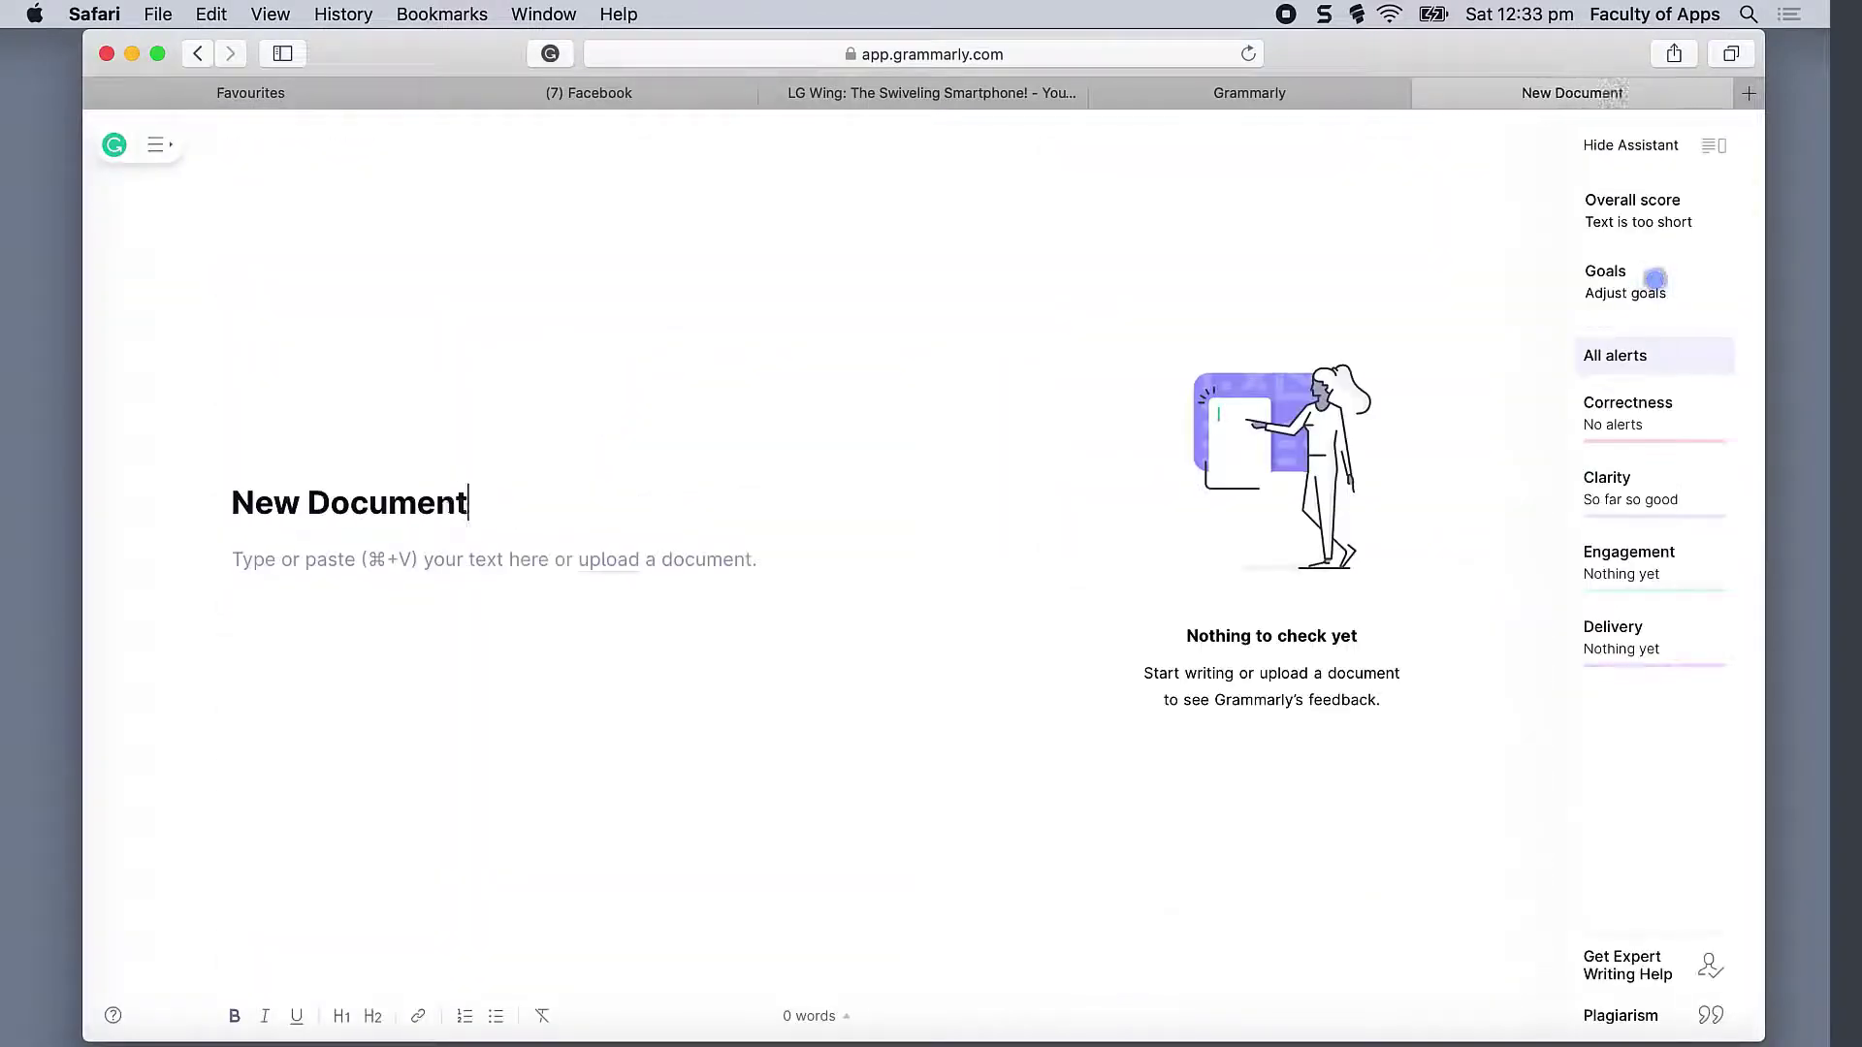
{"action": "left_click", "coordinate": [534, 558]}
{"action": "type", "text": "hello"}
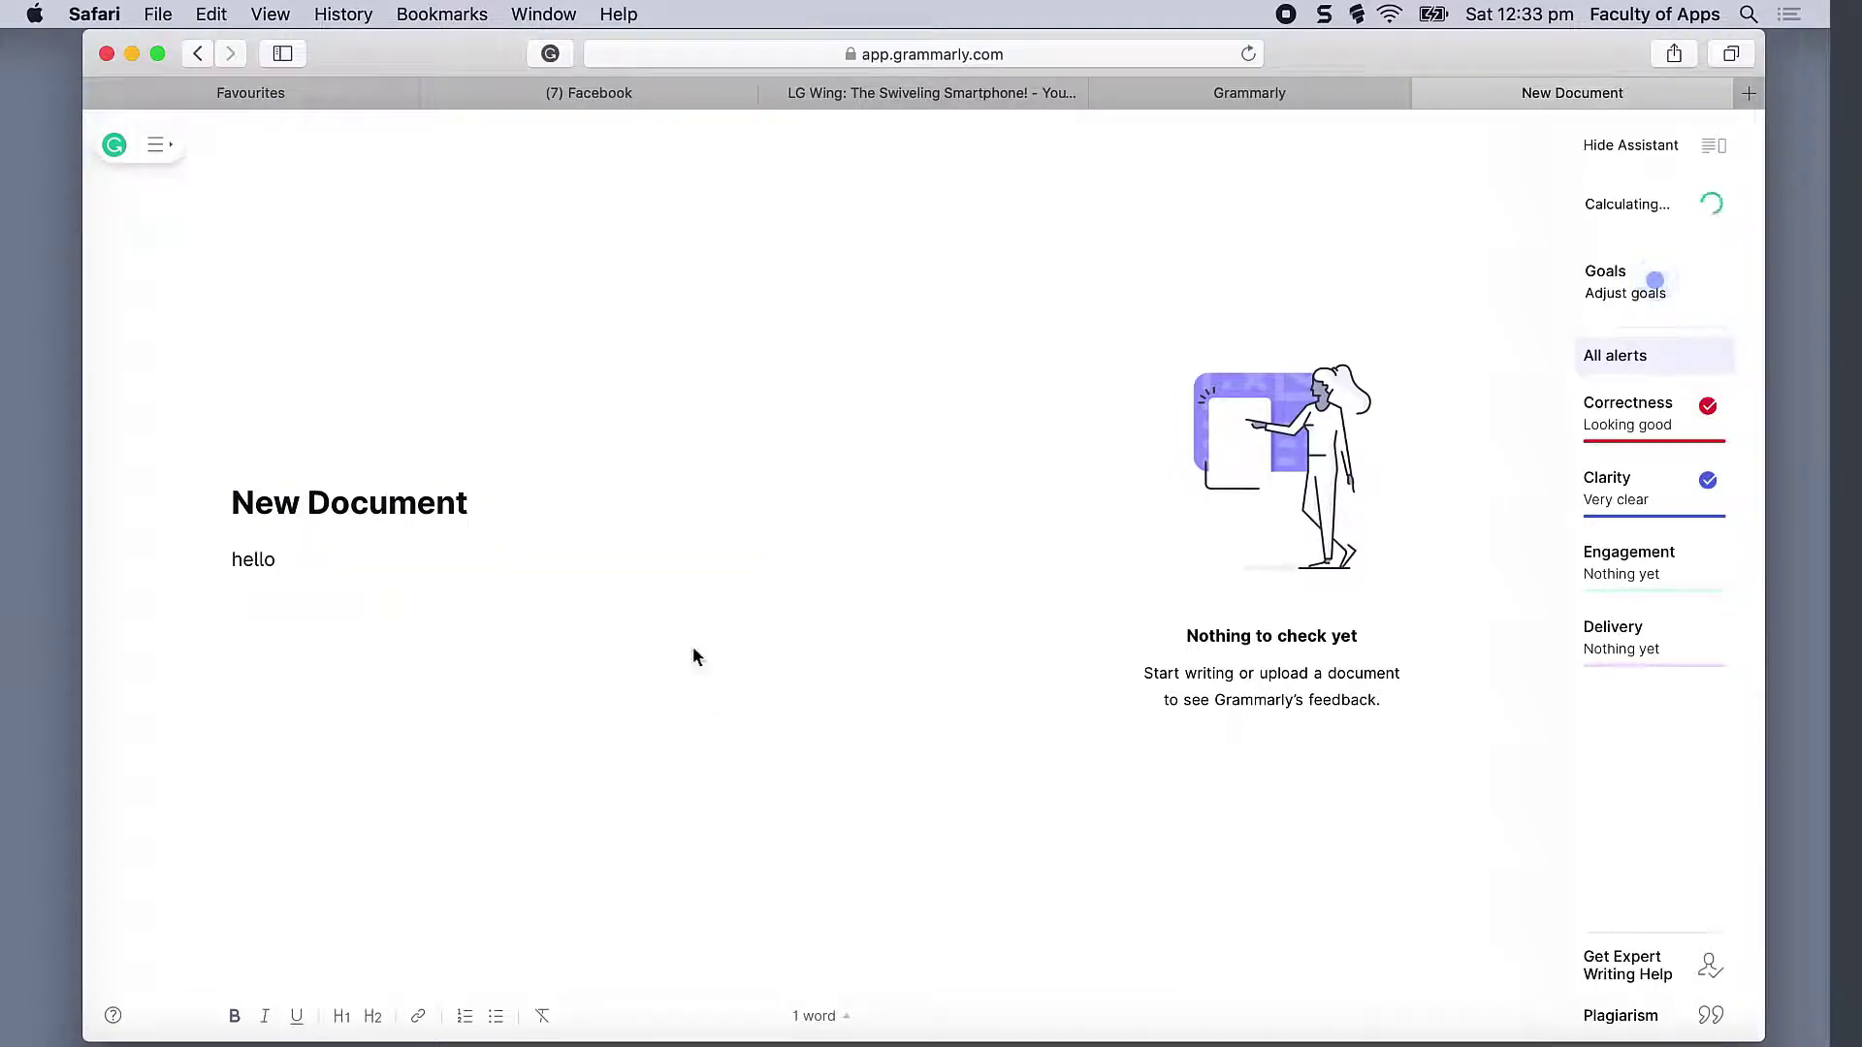
{"action": "left_click", "coordinate": [549, 56]}
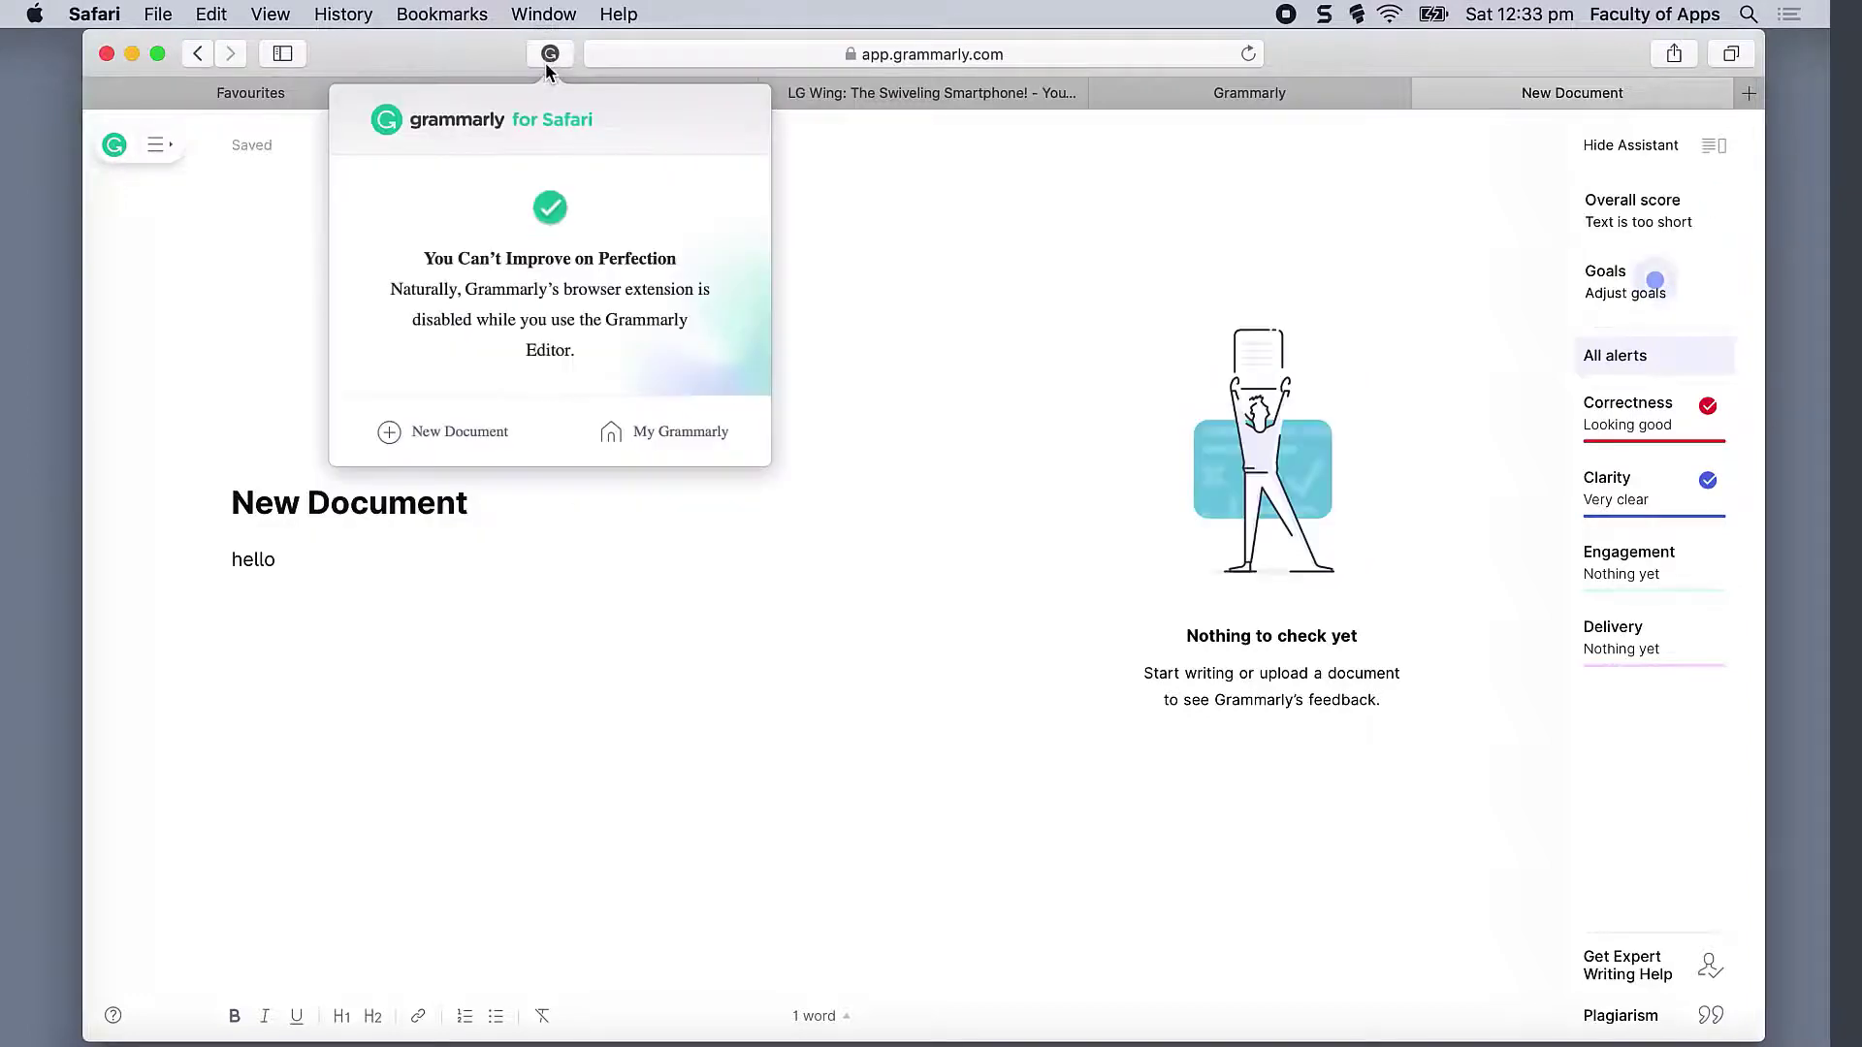
{"action": "left_click", "coordinate": [468, 431]}
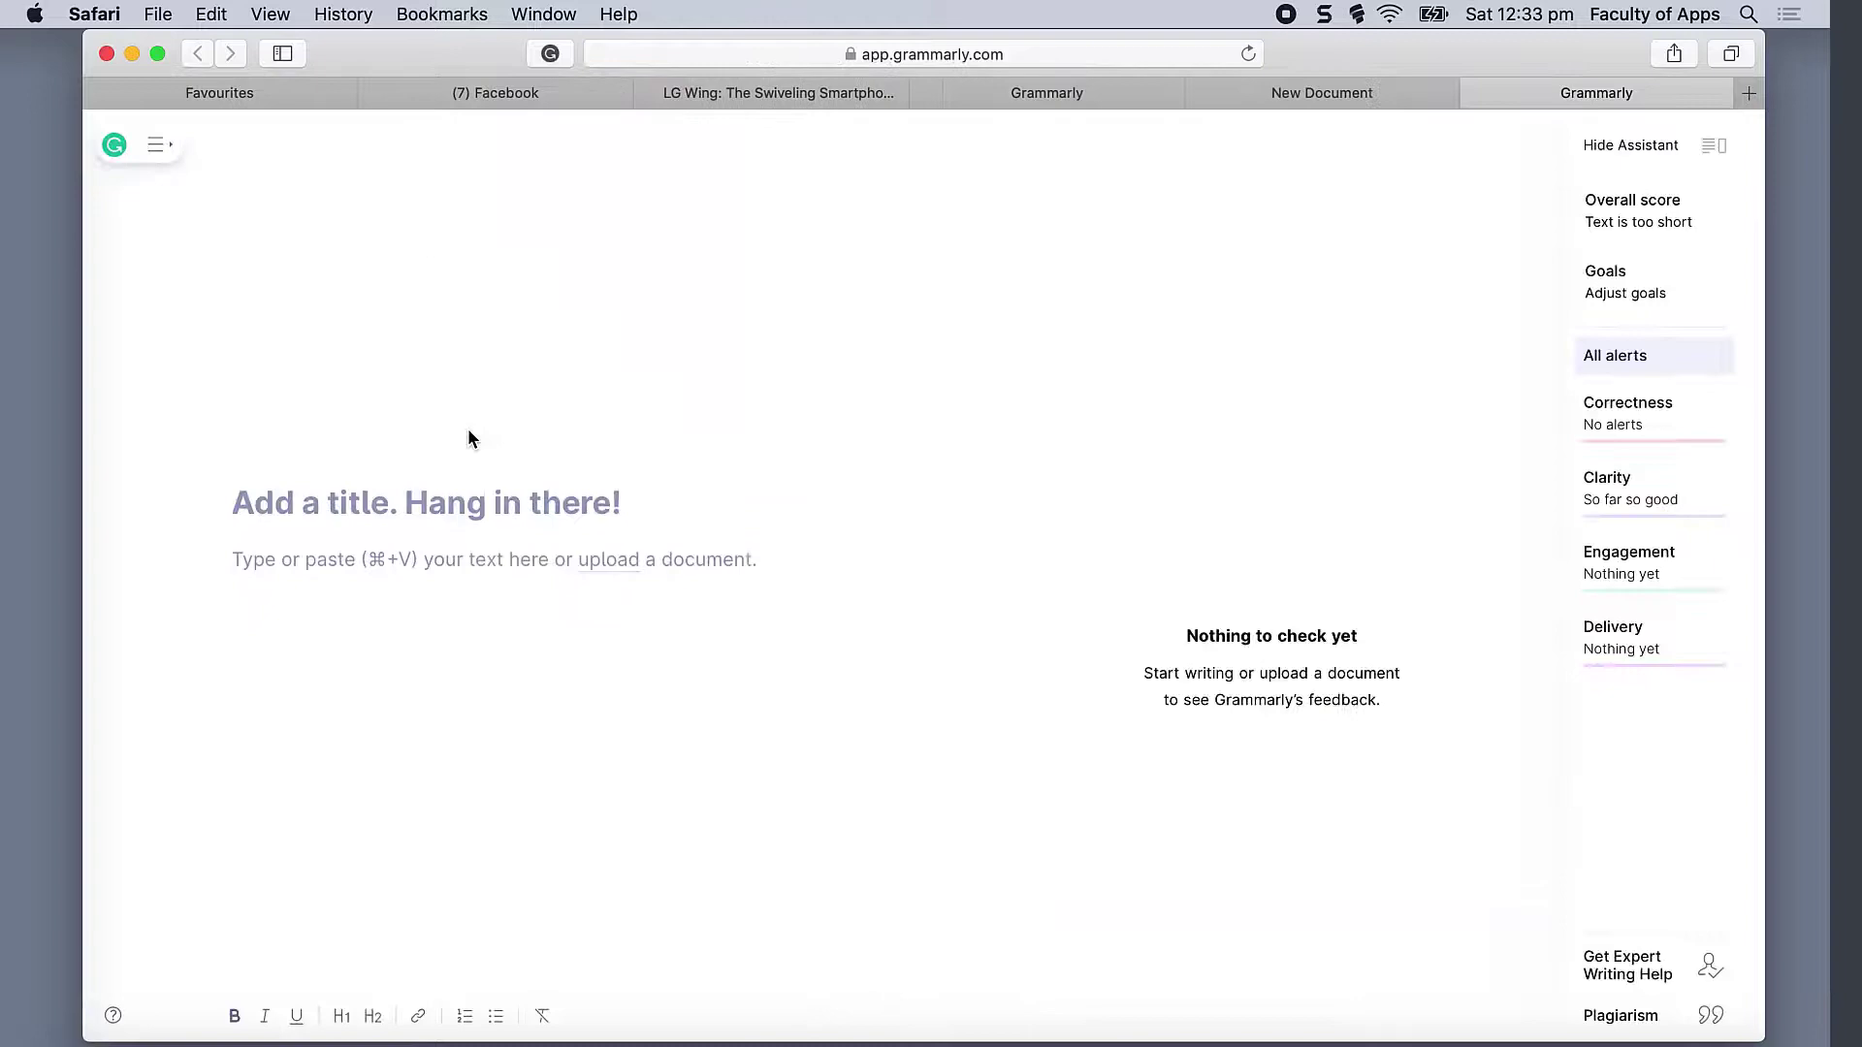
- Start a new Facebook message to a friend asking what they're up to
{"action": "left_click", "coordinate": [578, 97]}
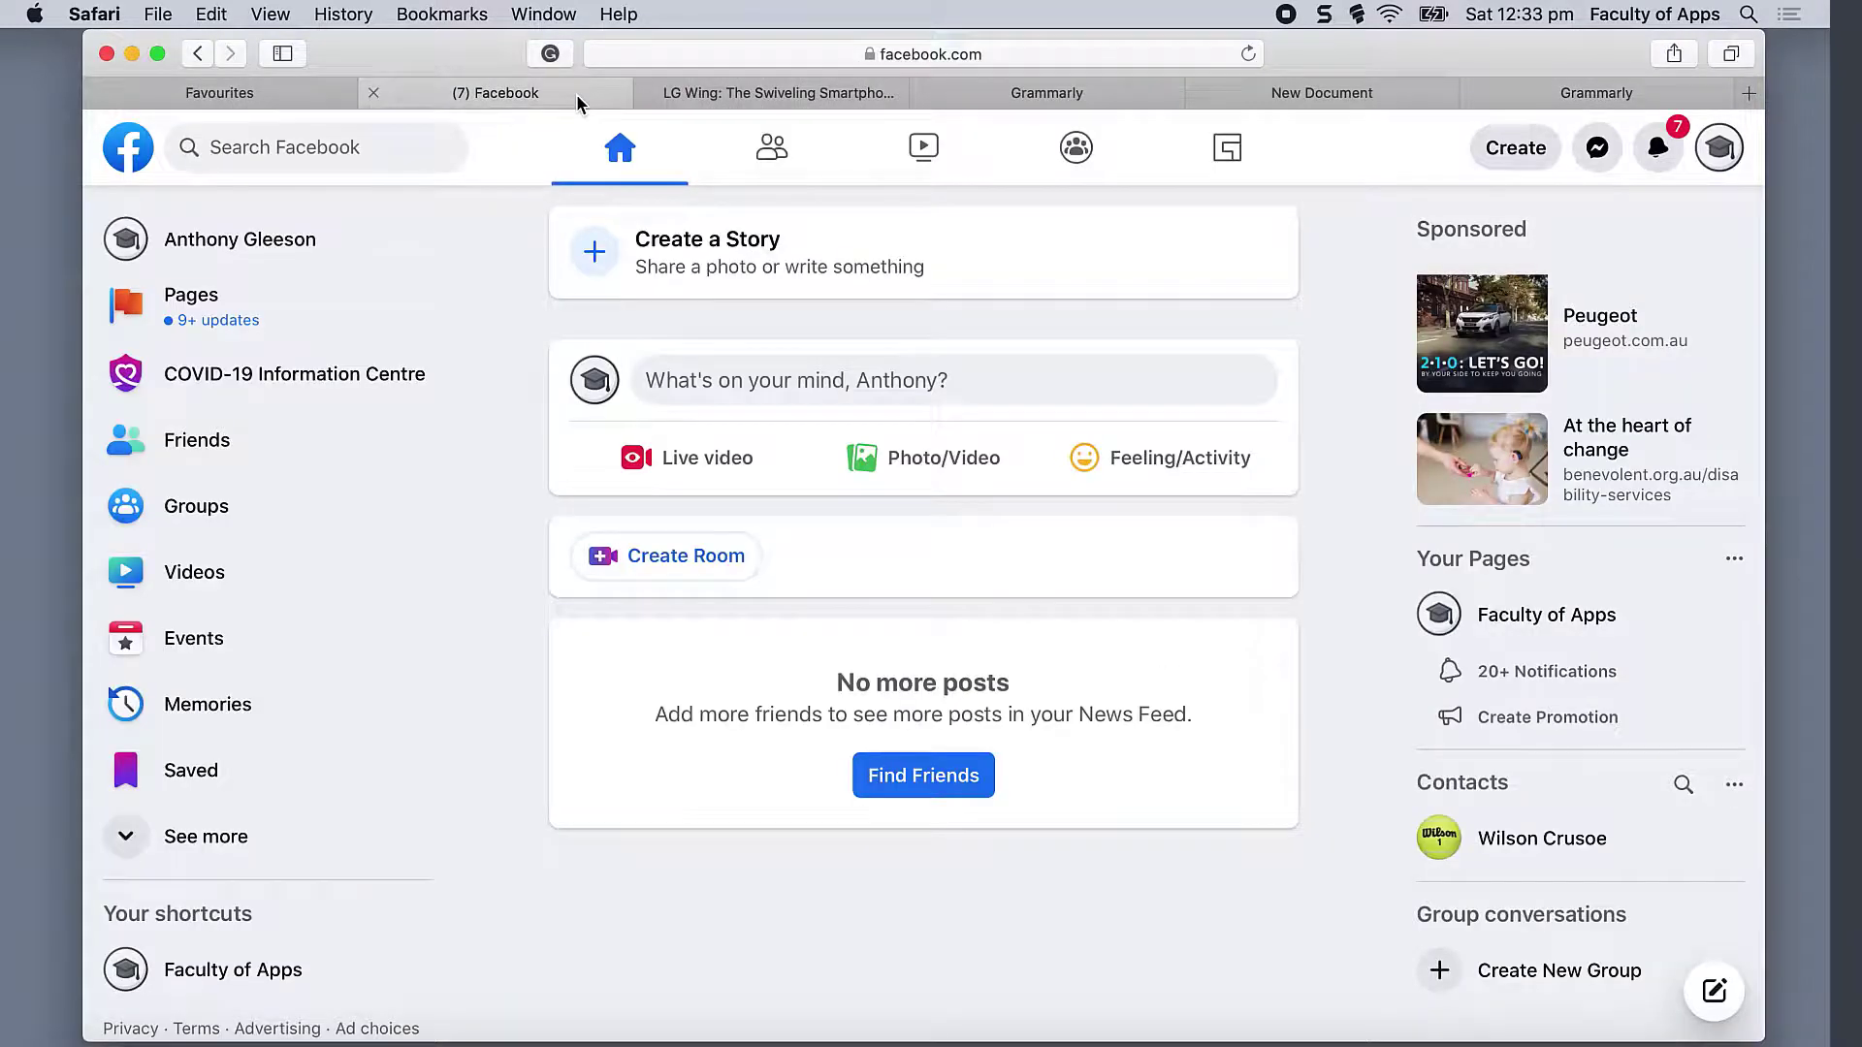
{"action": "left_click", "coordinate": [1712, 992]}
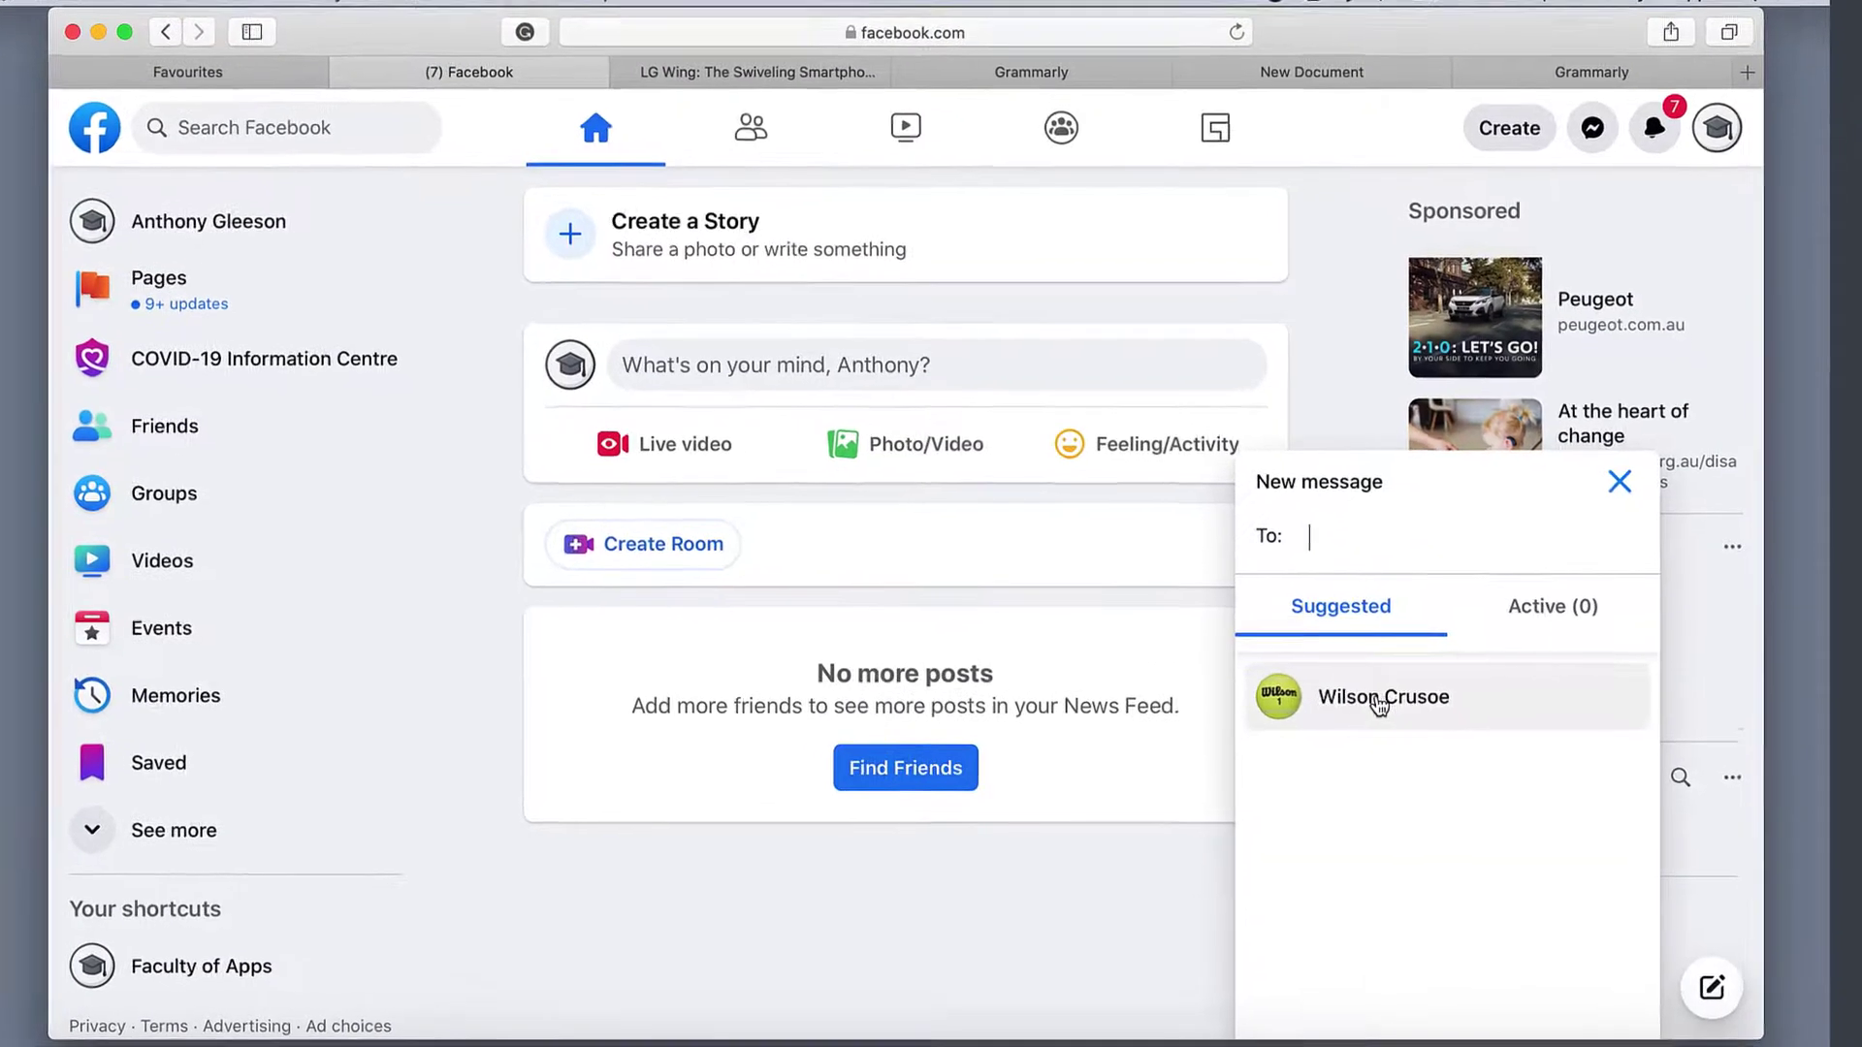
{"action": "left_click", "coordinate": [1380, 705]}
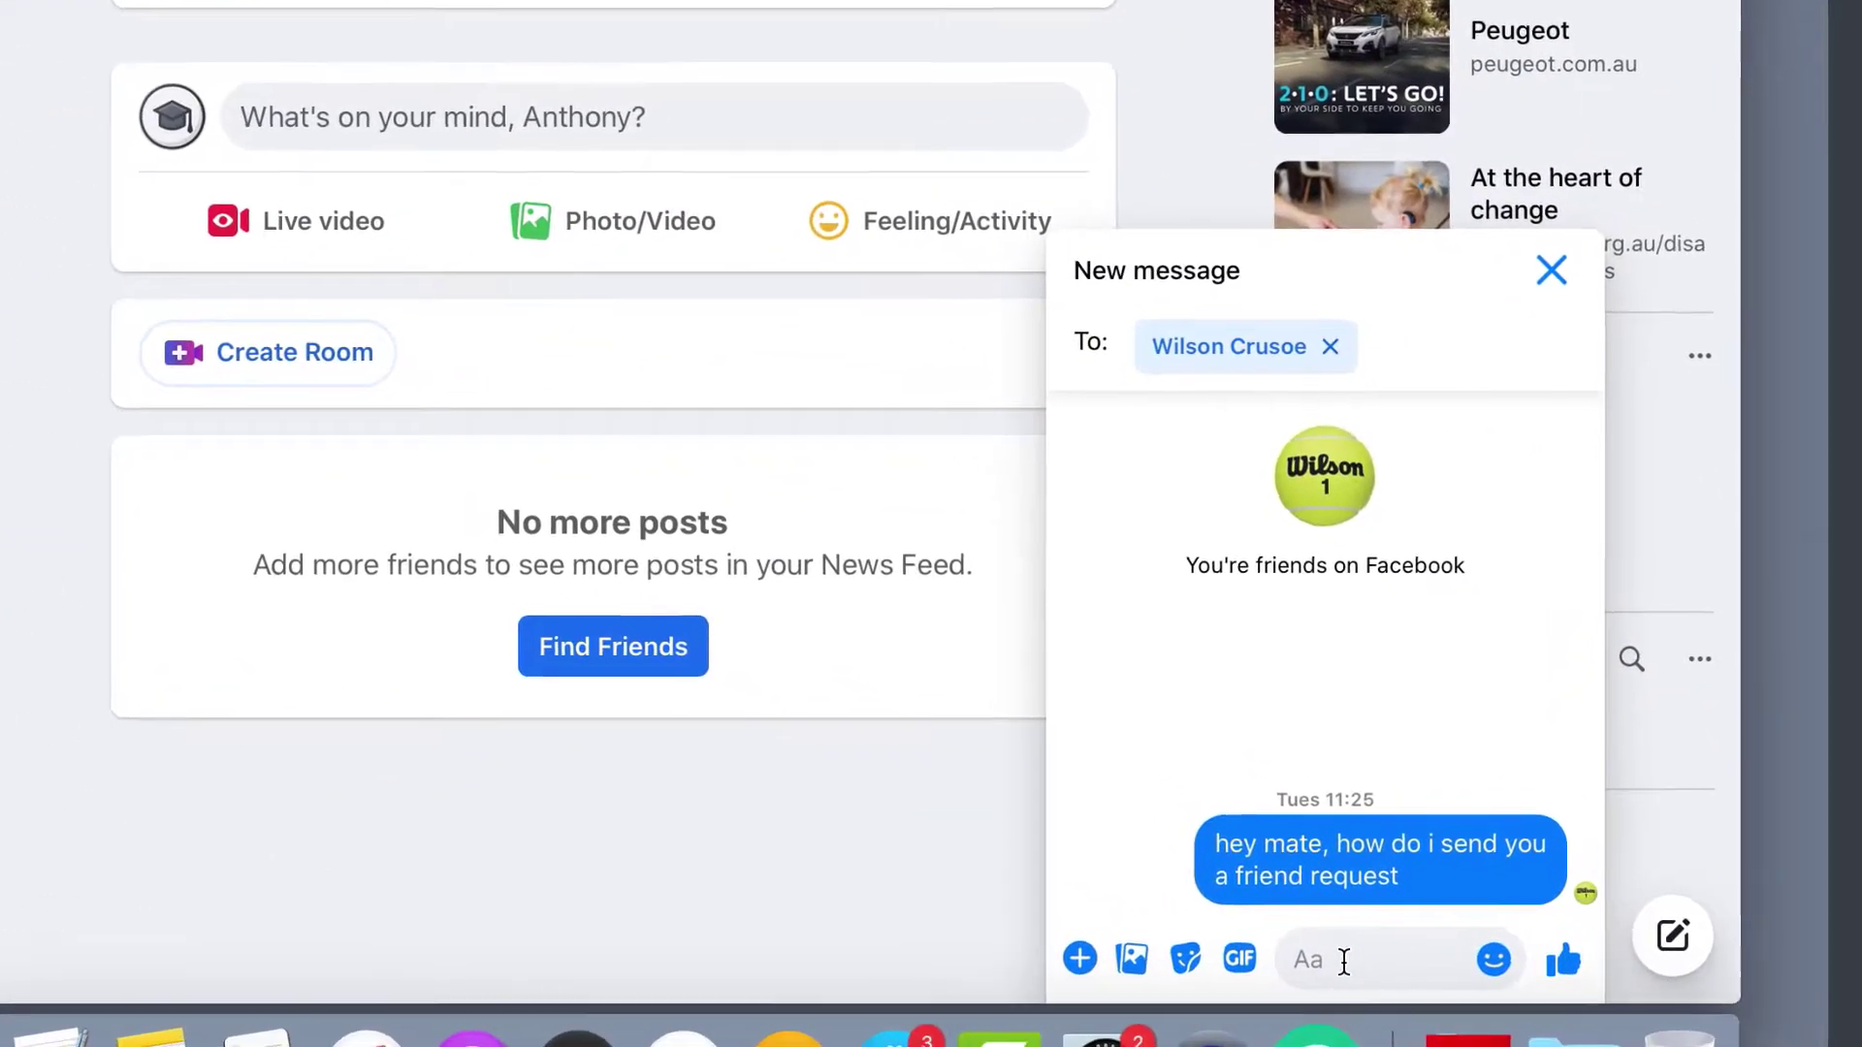
{"action": "left_click", "coordinate": [1344, 961]}
{"action": "type", "text": "he"}
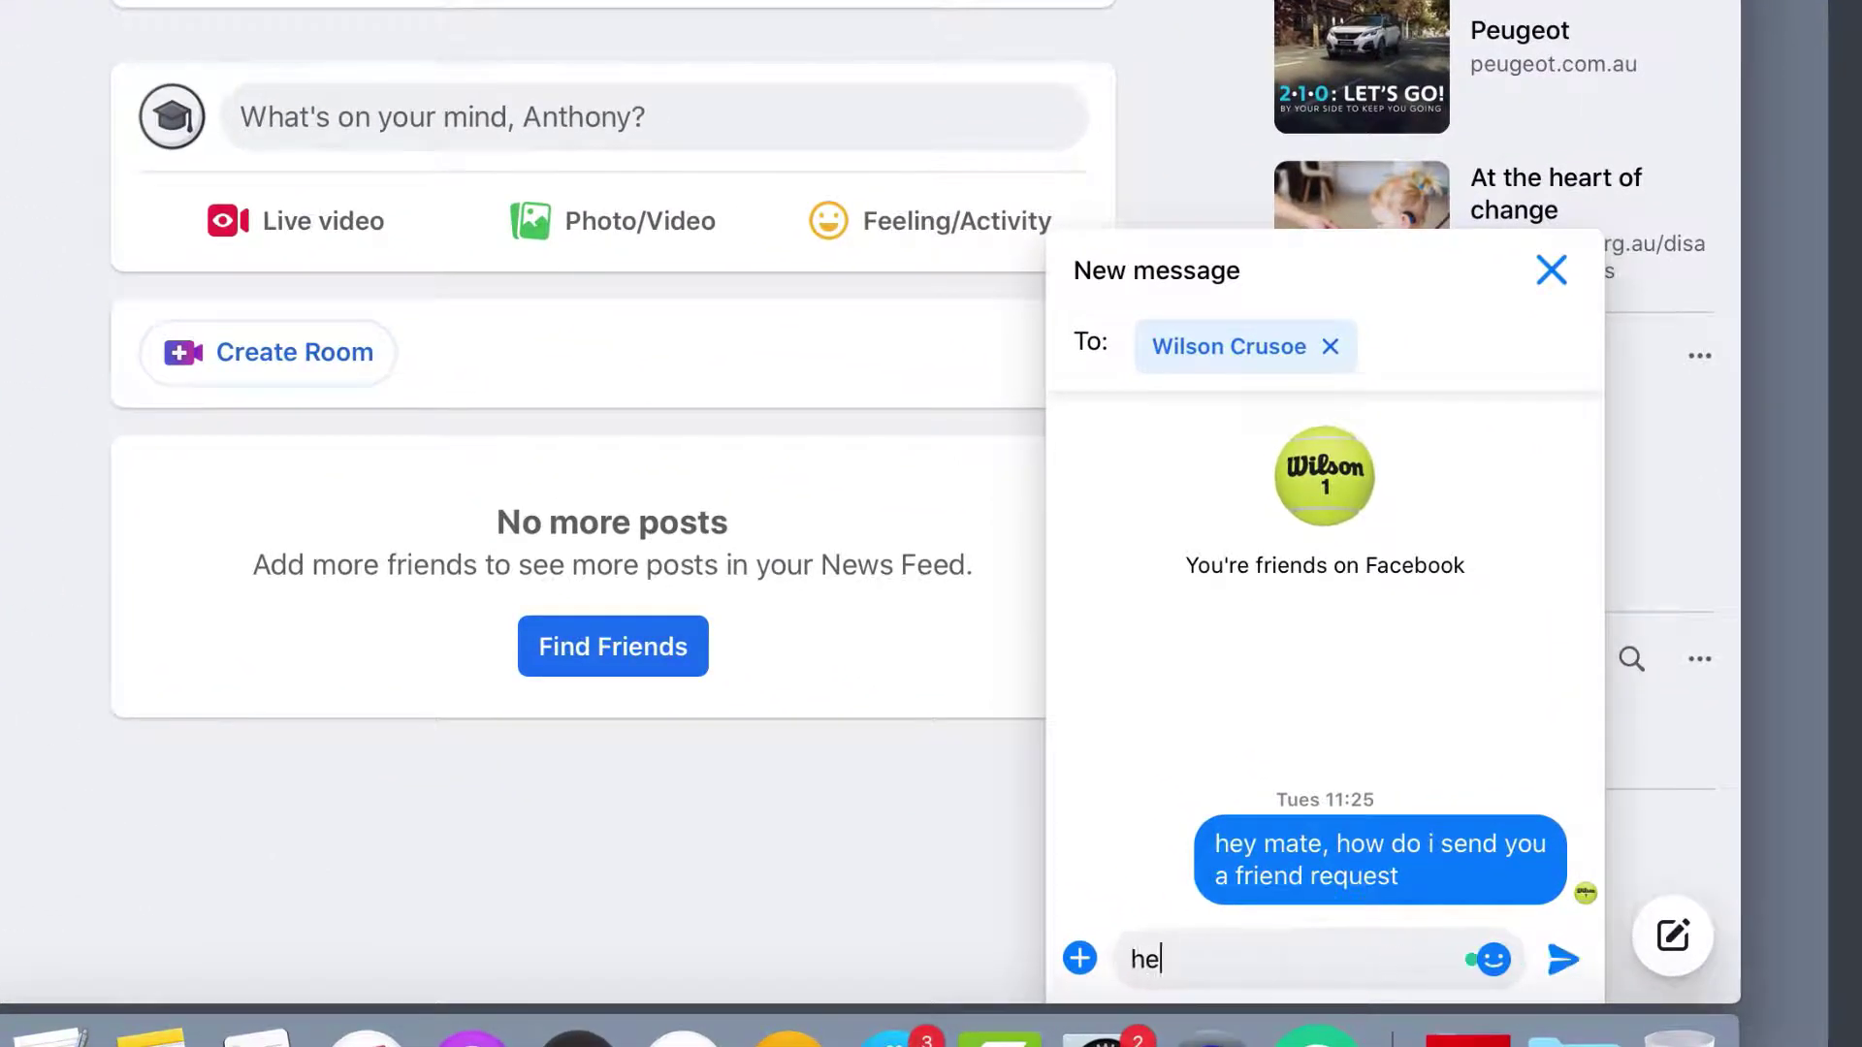
{"action": "type", "text": "y wilson"}
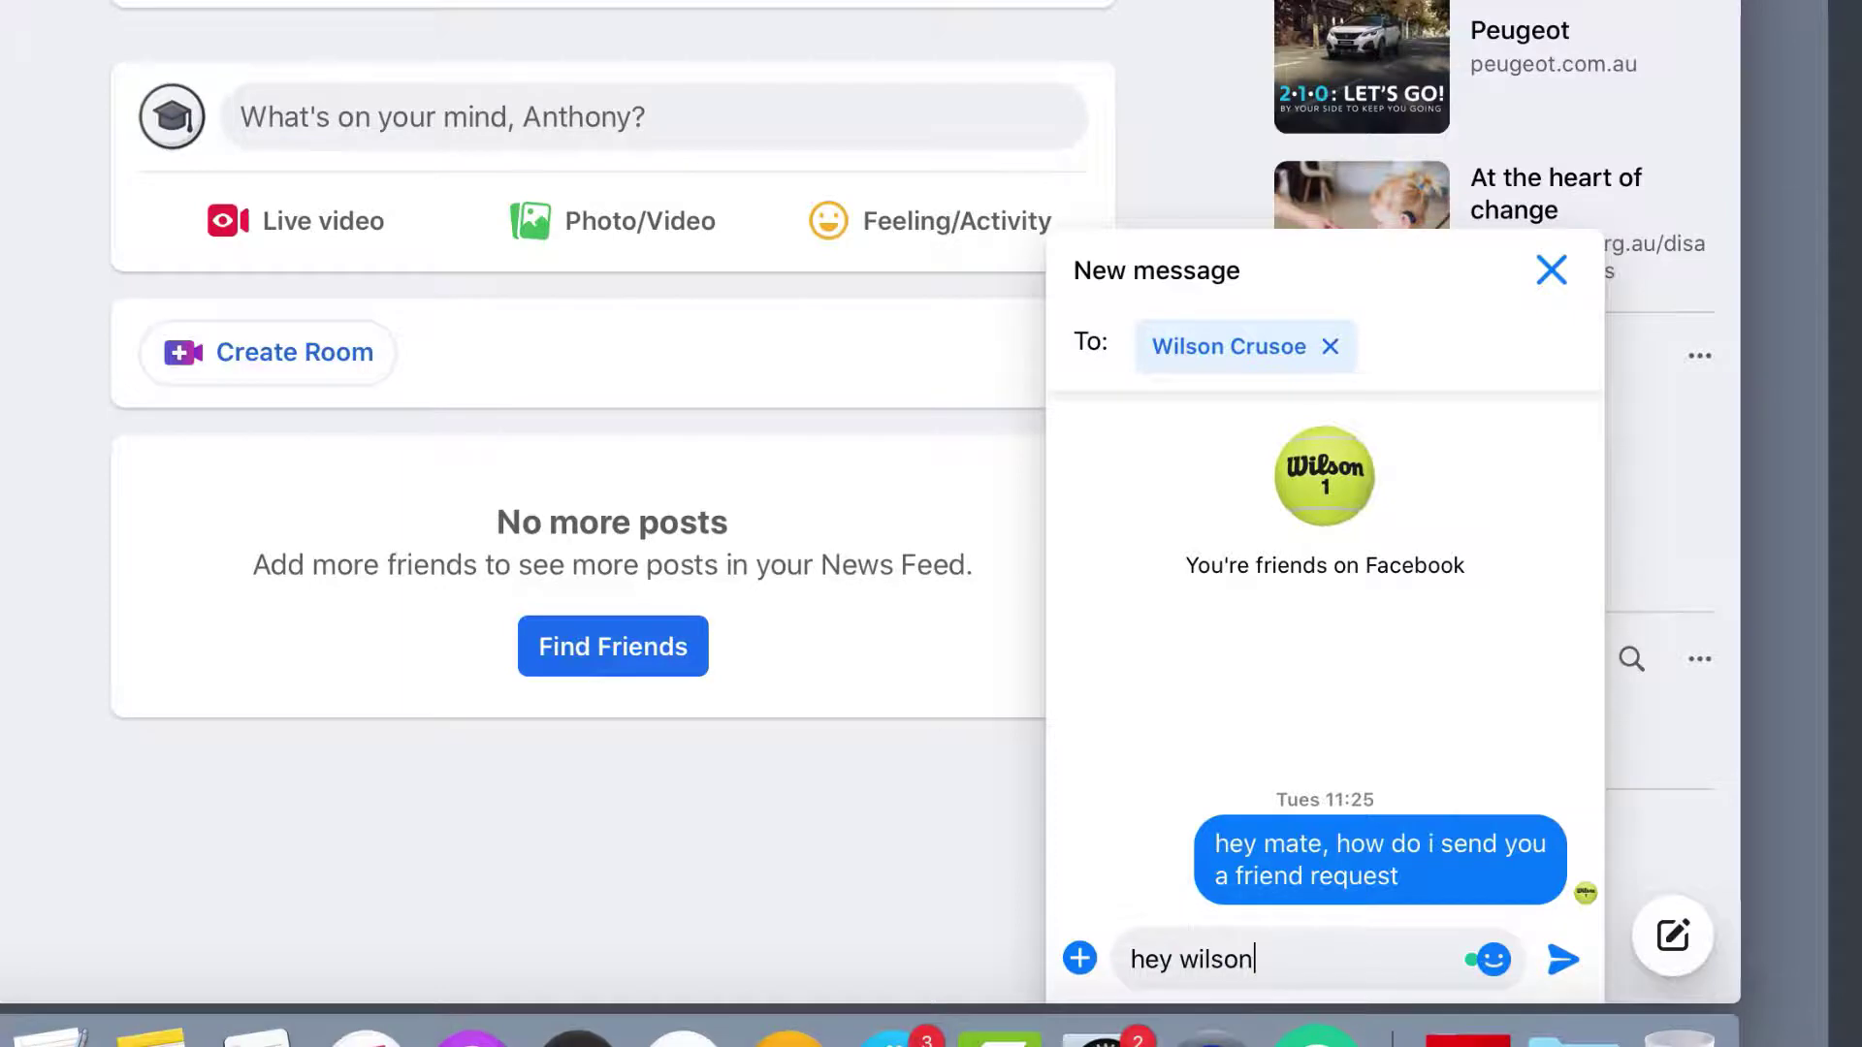
{"action": "type", "text": " what you up to?"}
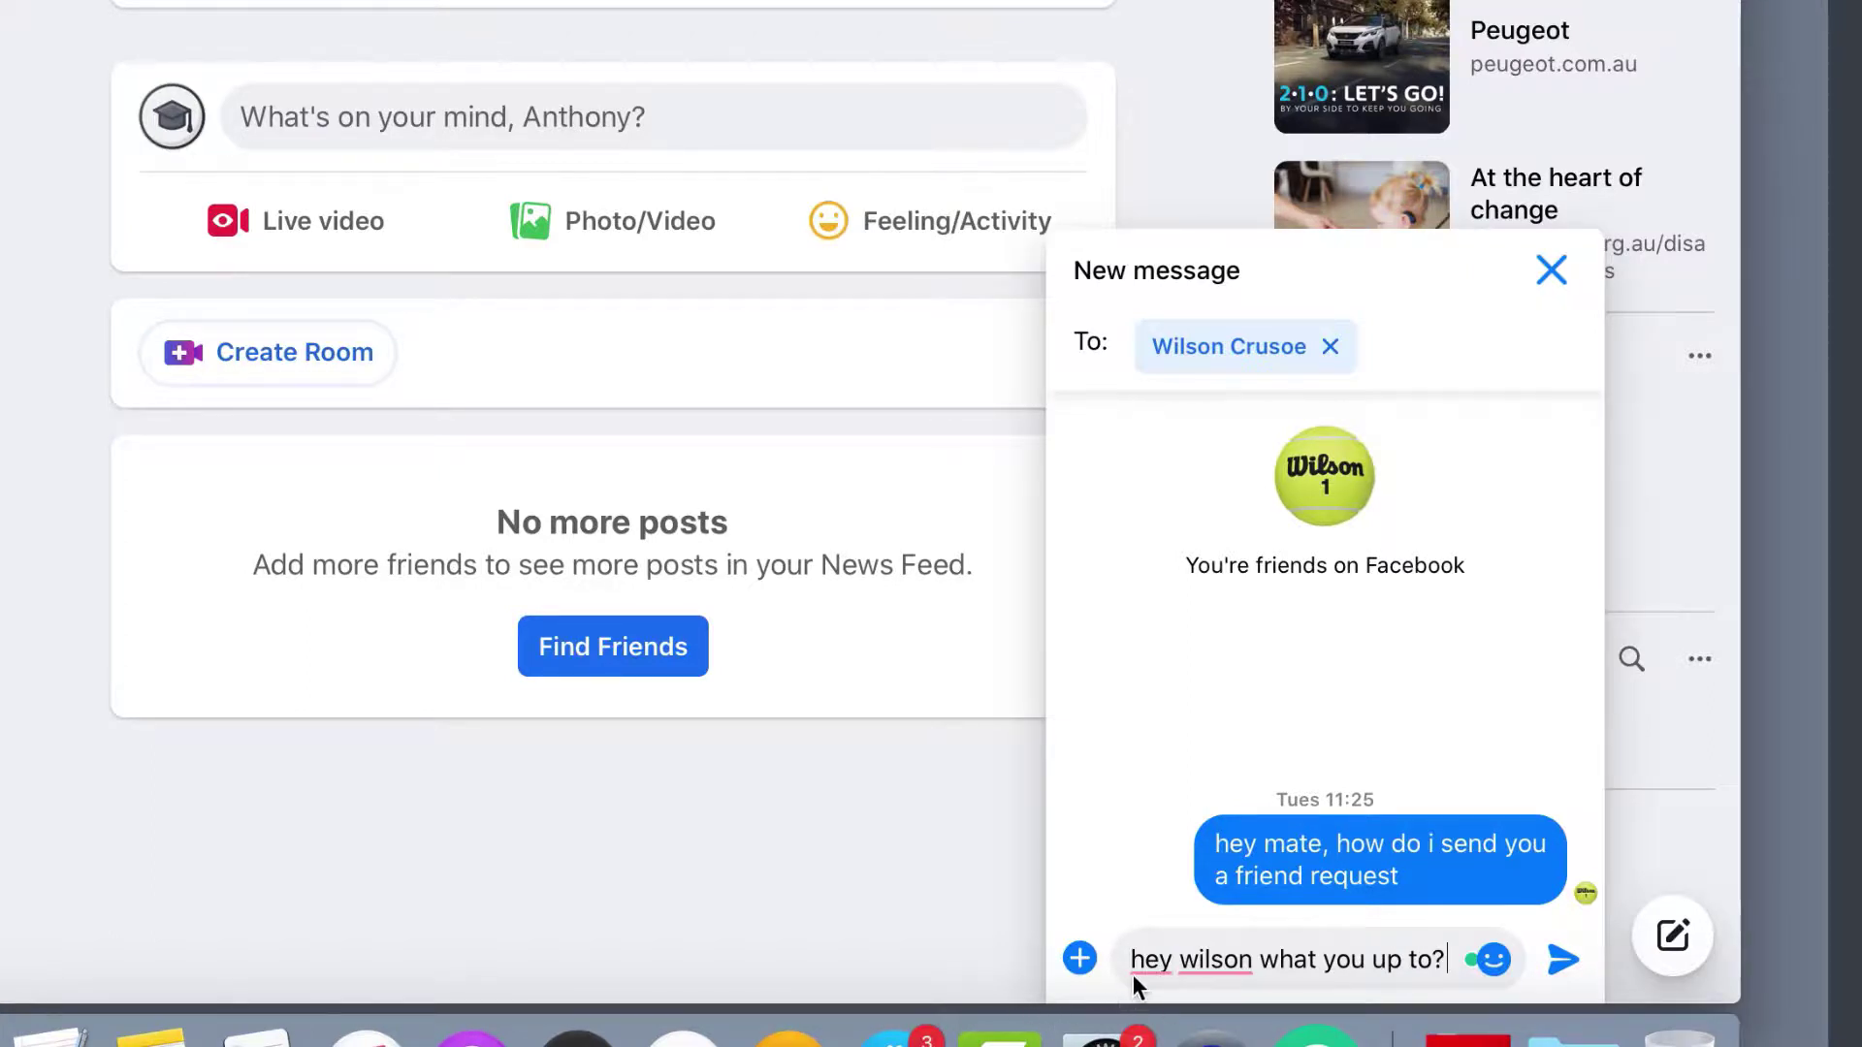
- Accept Grammarly's comma after 'hey' and capitalisation of the friend's name, then close its review
{"action": "mouse_move", "coordinate": [1149, 965]}
{"action": "left_click", "coordinate": [1166, 788]}
{"action": "mouse_move", "coordinate": [1224, 960]}
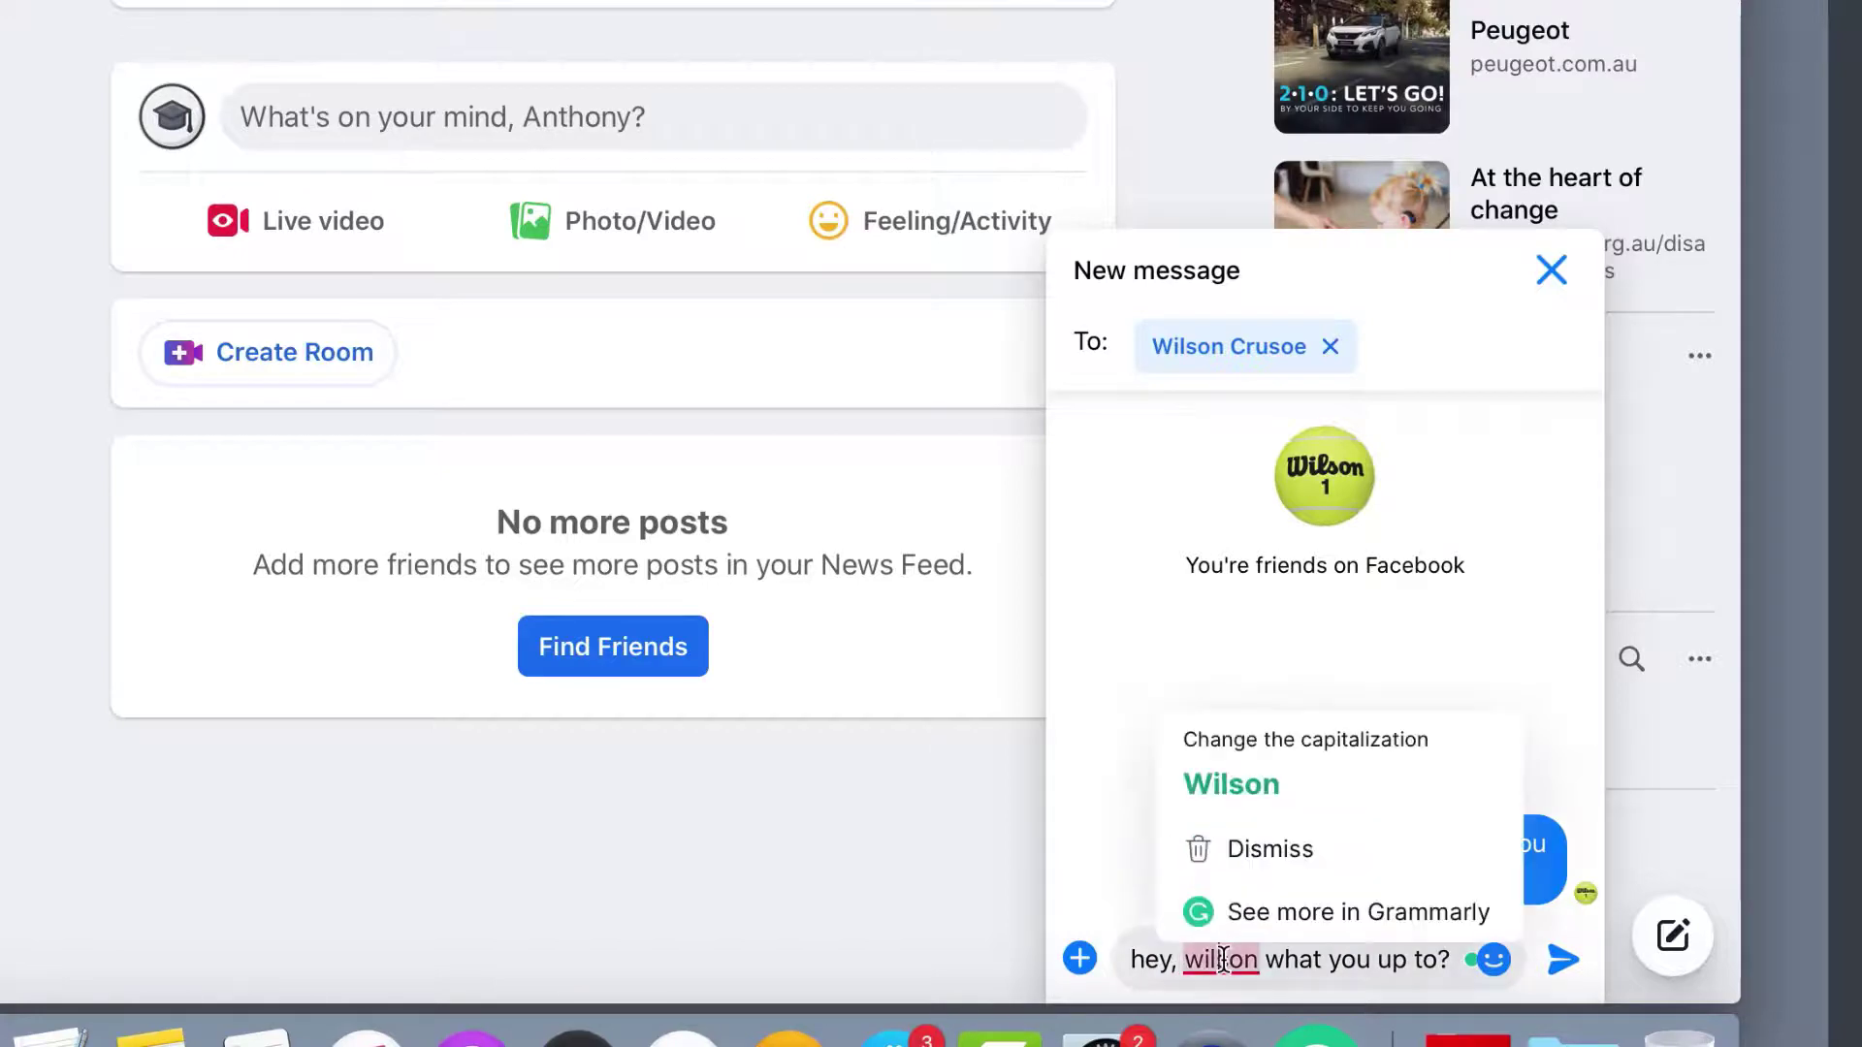
{"action": "left_click", "coordinate": [1226, 778]}
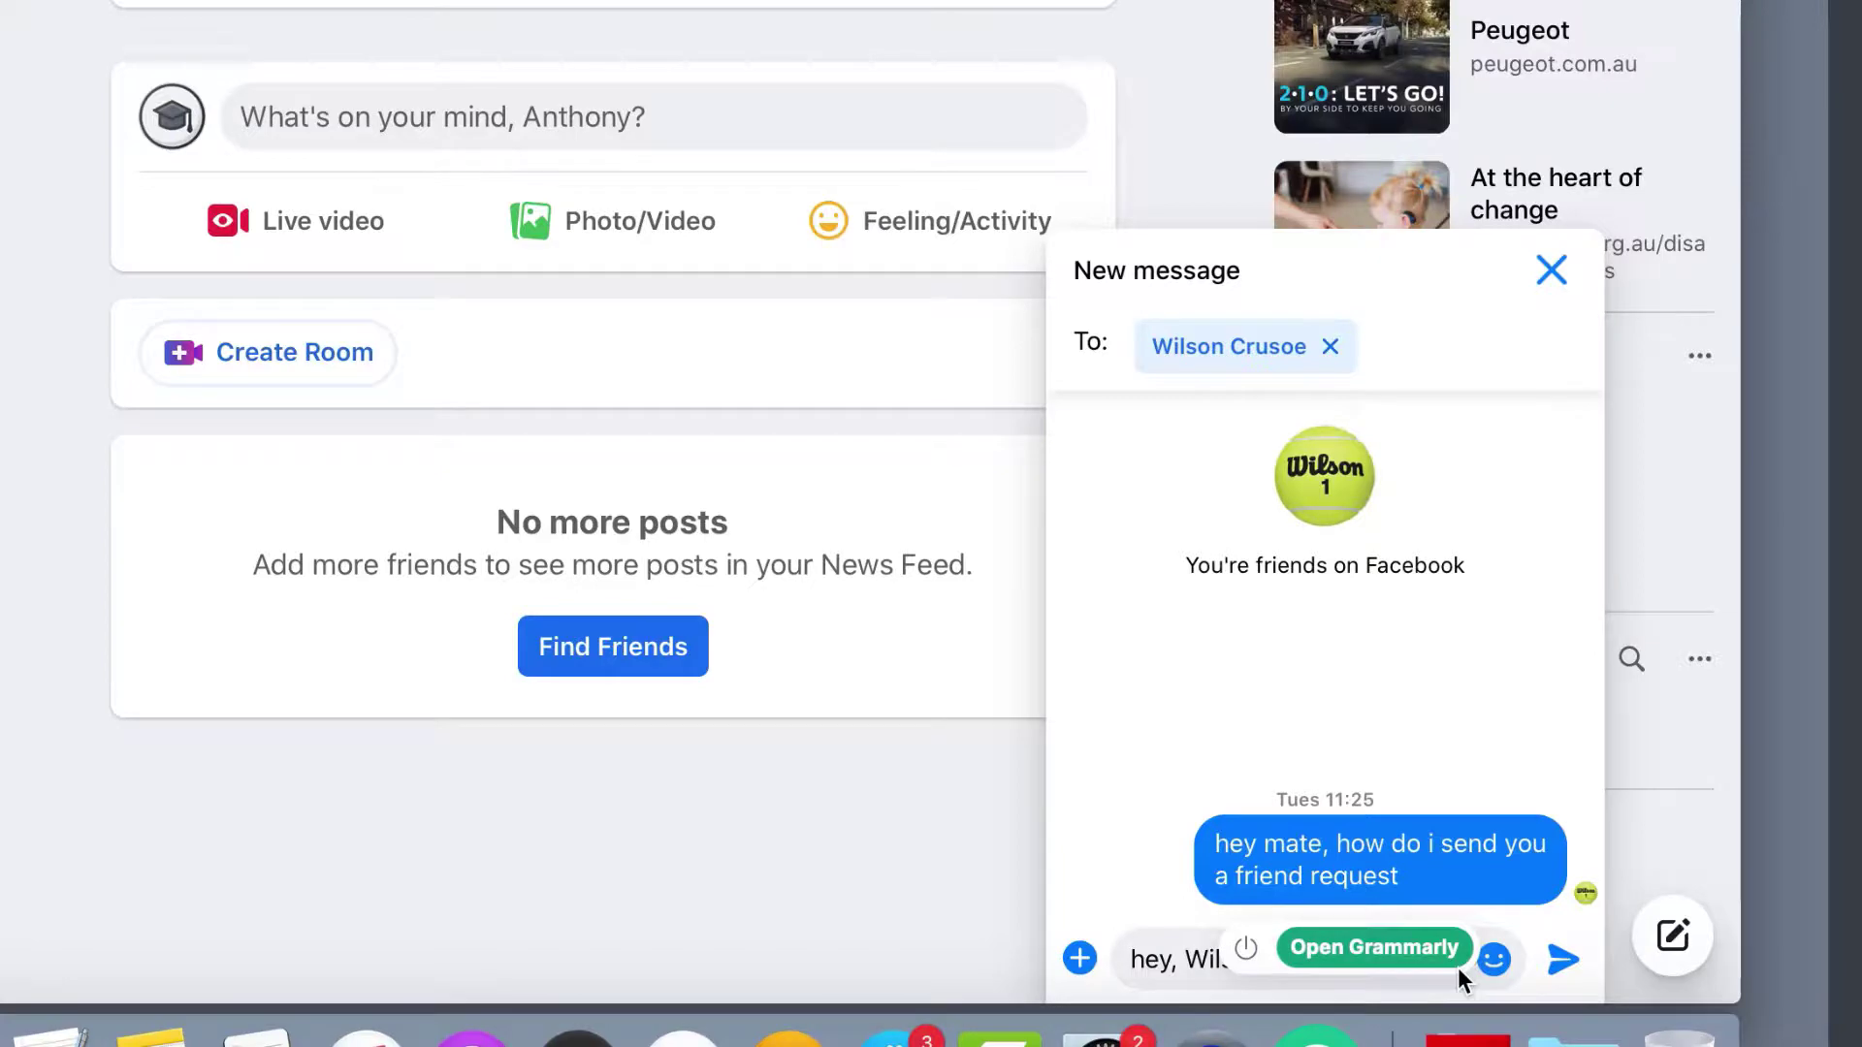
{"action": "left_click", "coordinate": [1451, 956]}
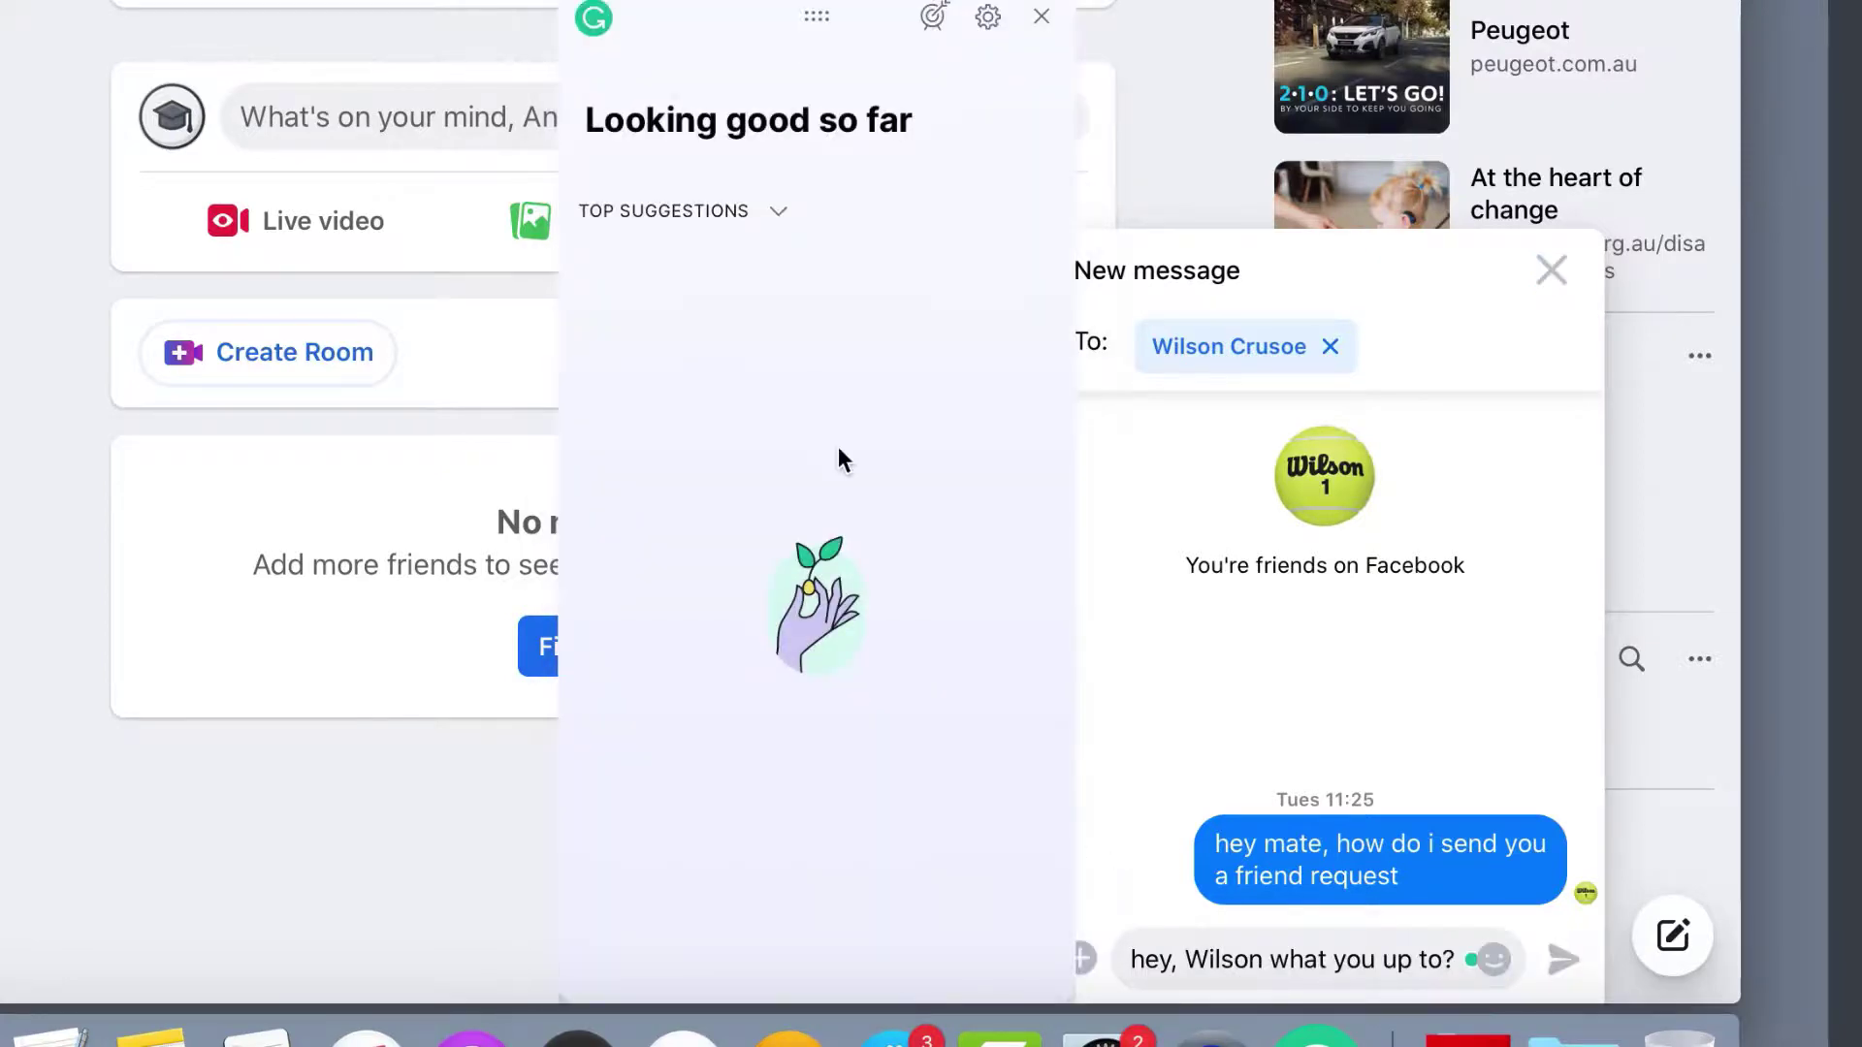
{"action": "left_click", "coordinate": [1038, 20]}
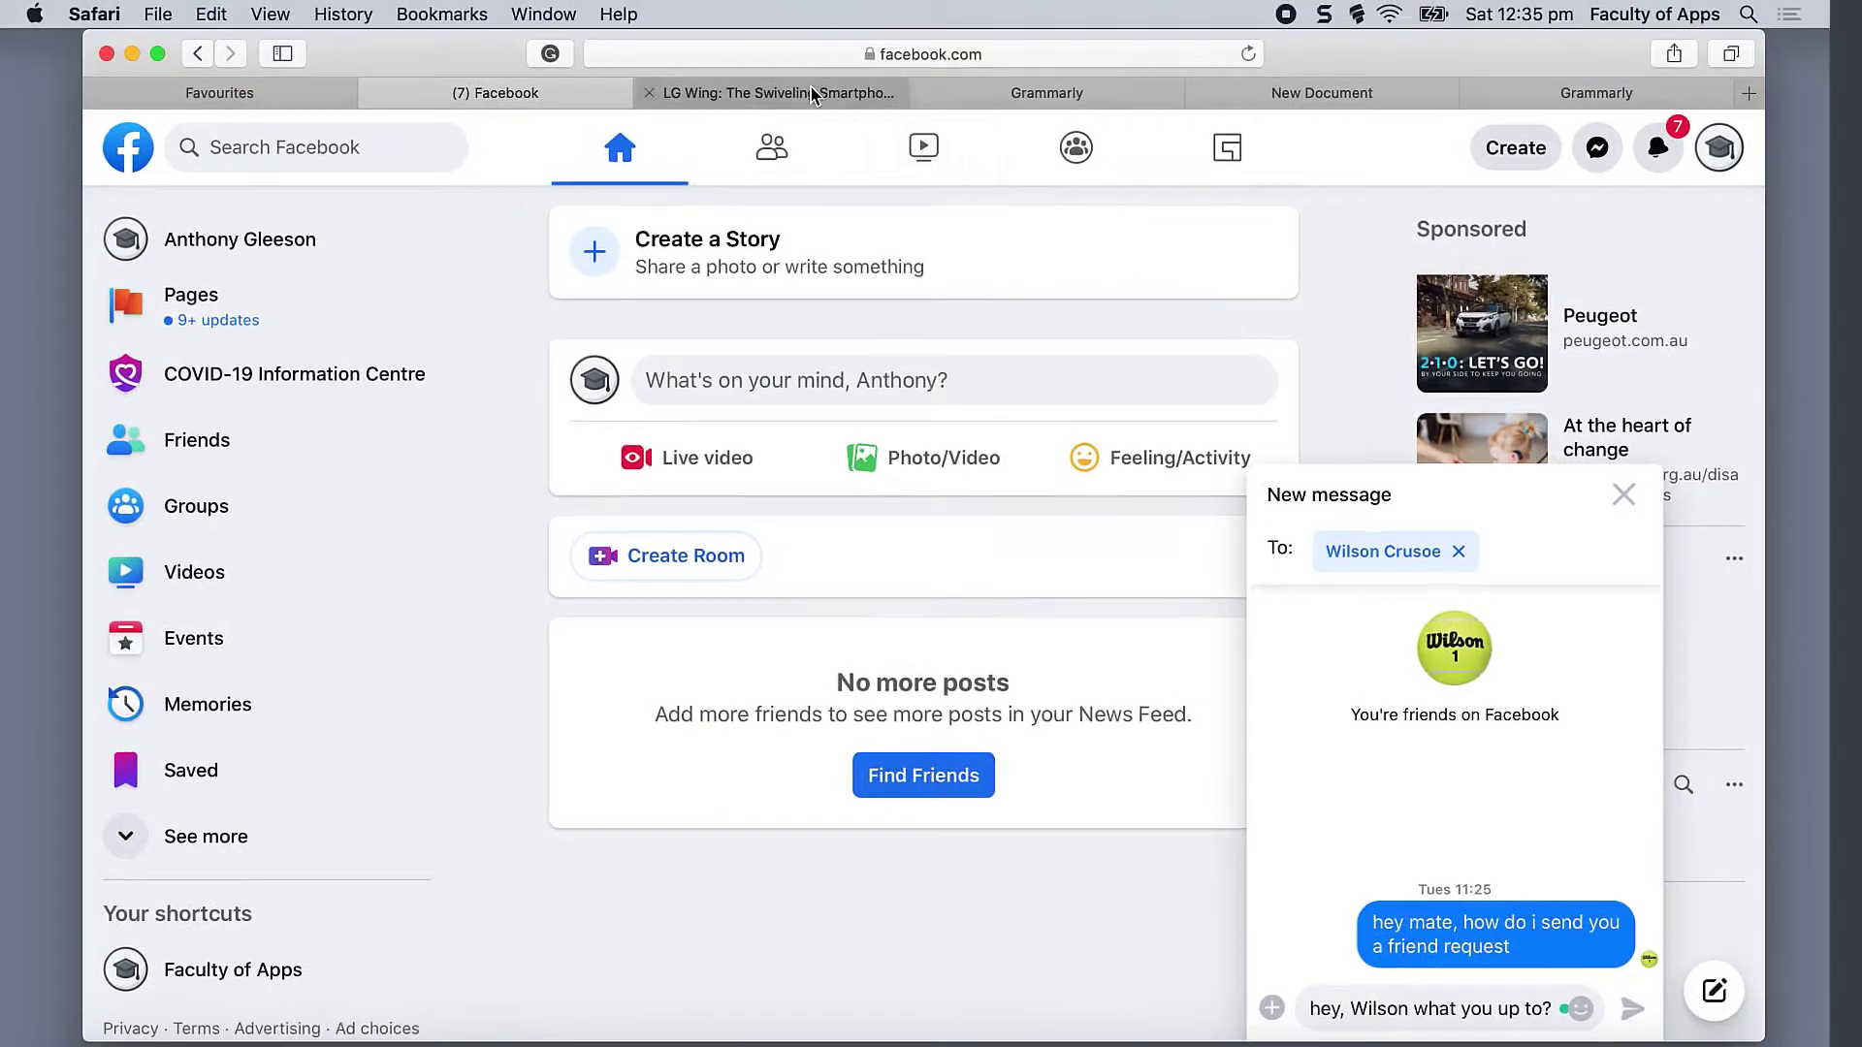
- Type 'Wow this si awesom' into the YouTube video's comment box
{"action": "left_click", "coordinate": [771, 92]}
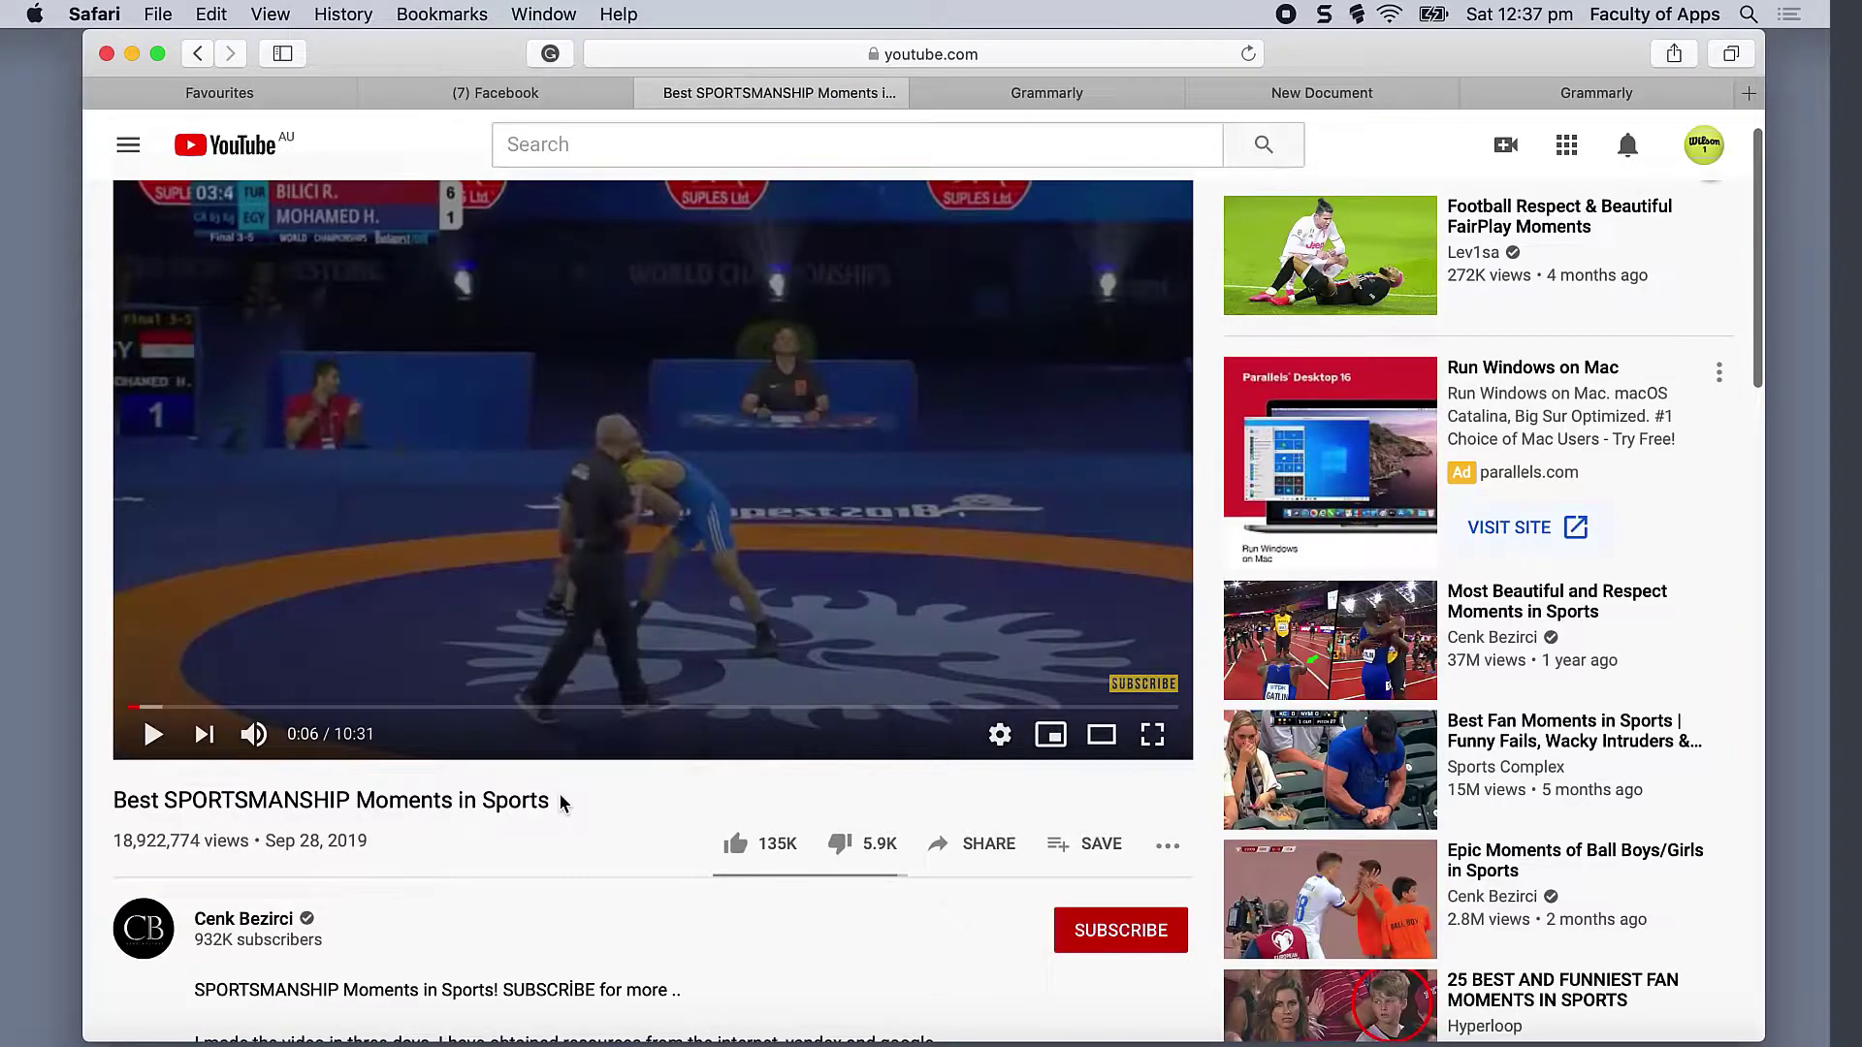
{"action": "scroll", "coordinate": [563, 803], "scroll_direction": "down", "scroll_amount": 5}
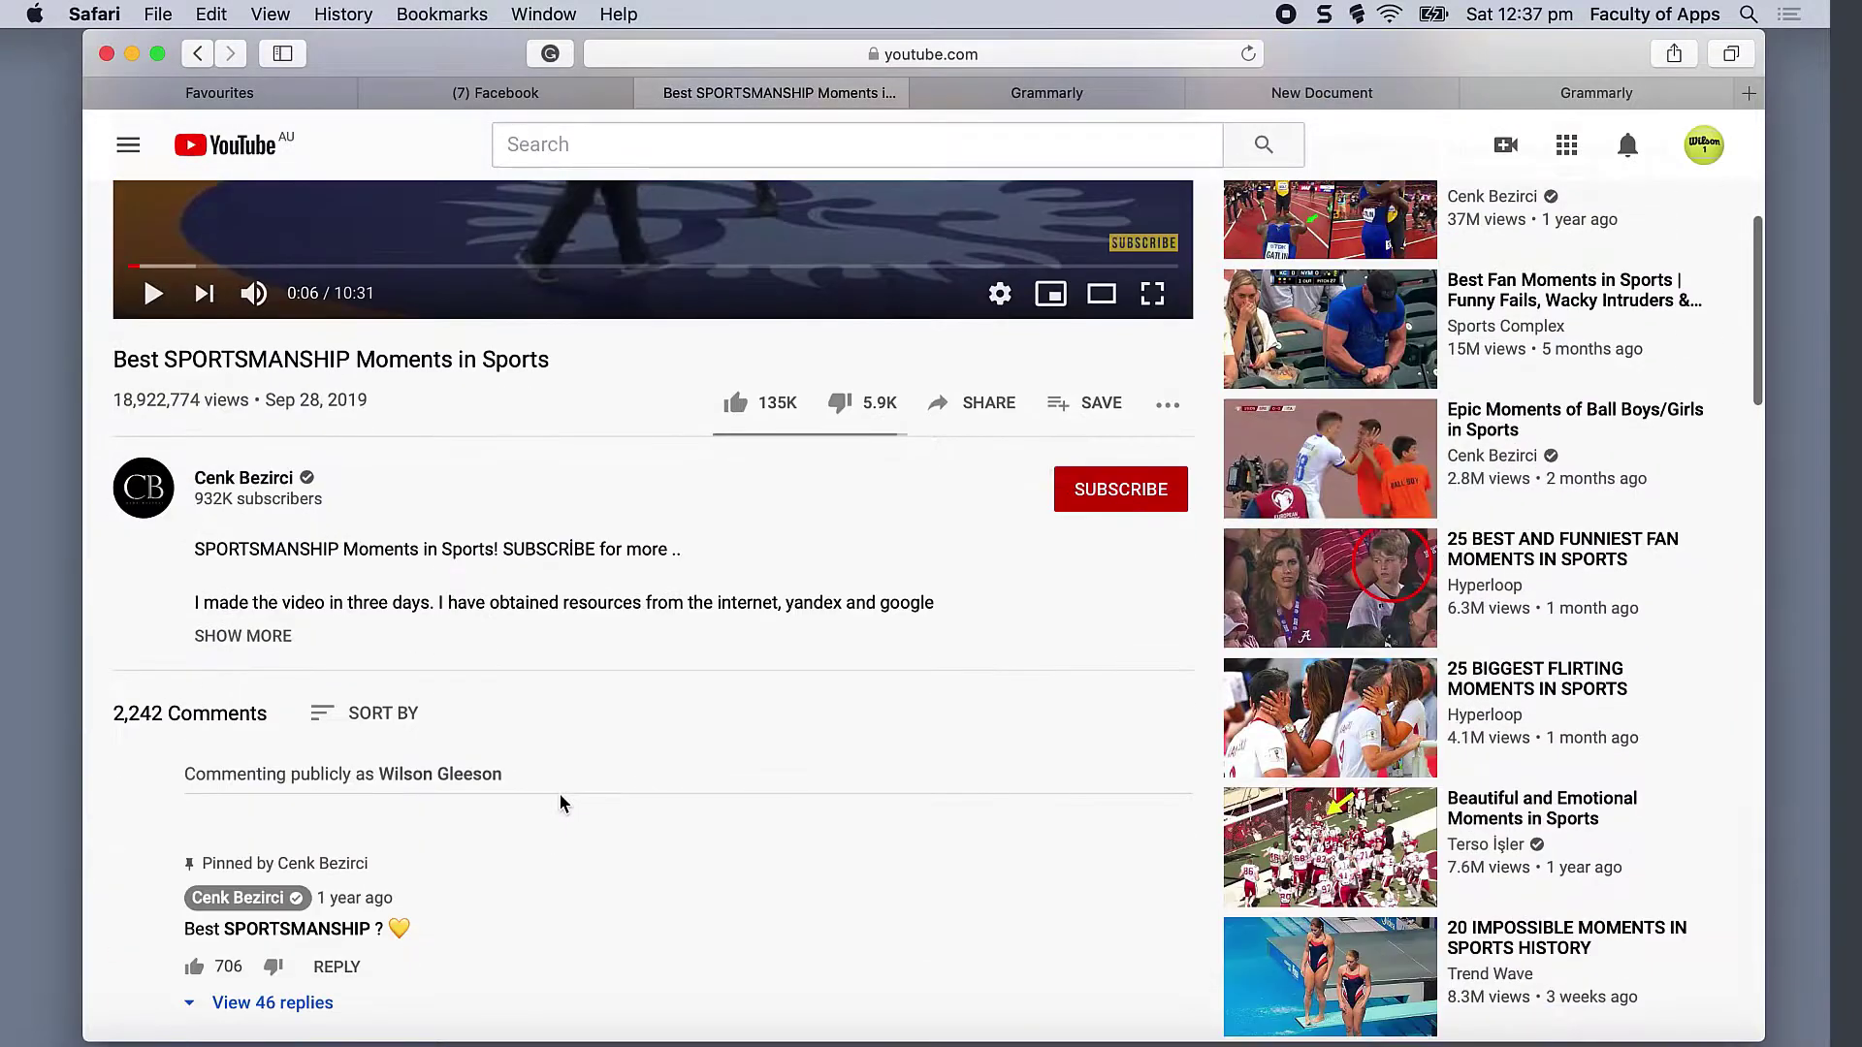
{"action": "left_click", "coordinate": [404, 777]}
{"action": "type", "text": "Wow this"}
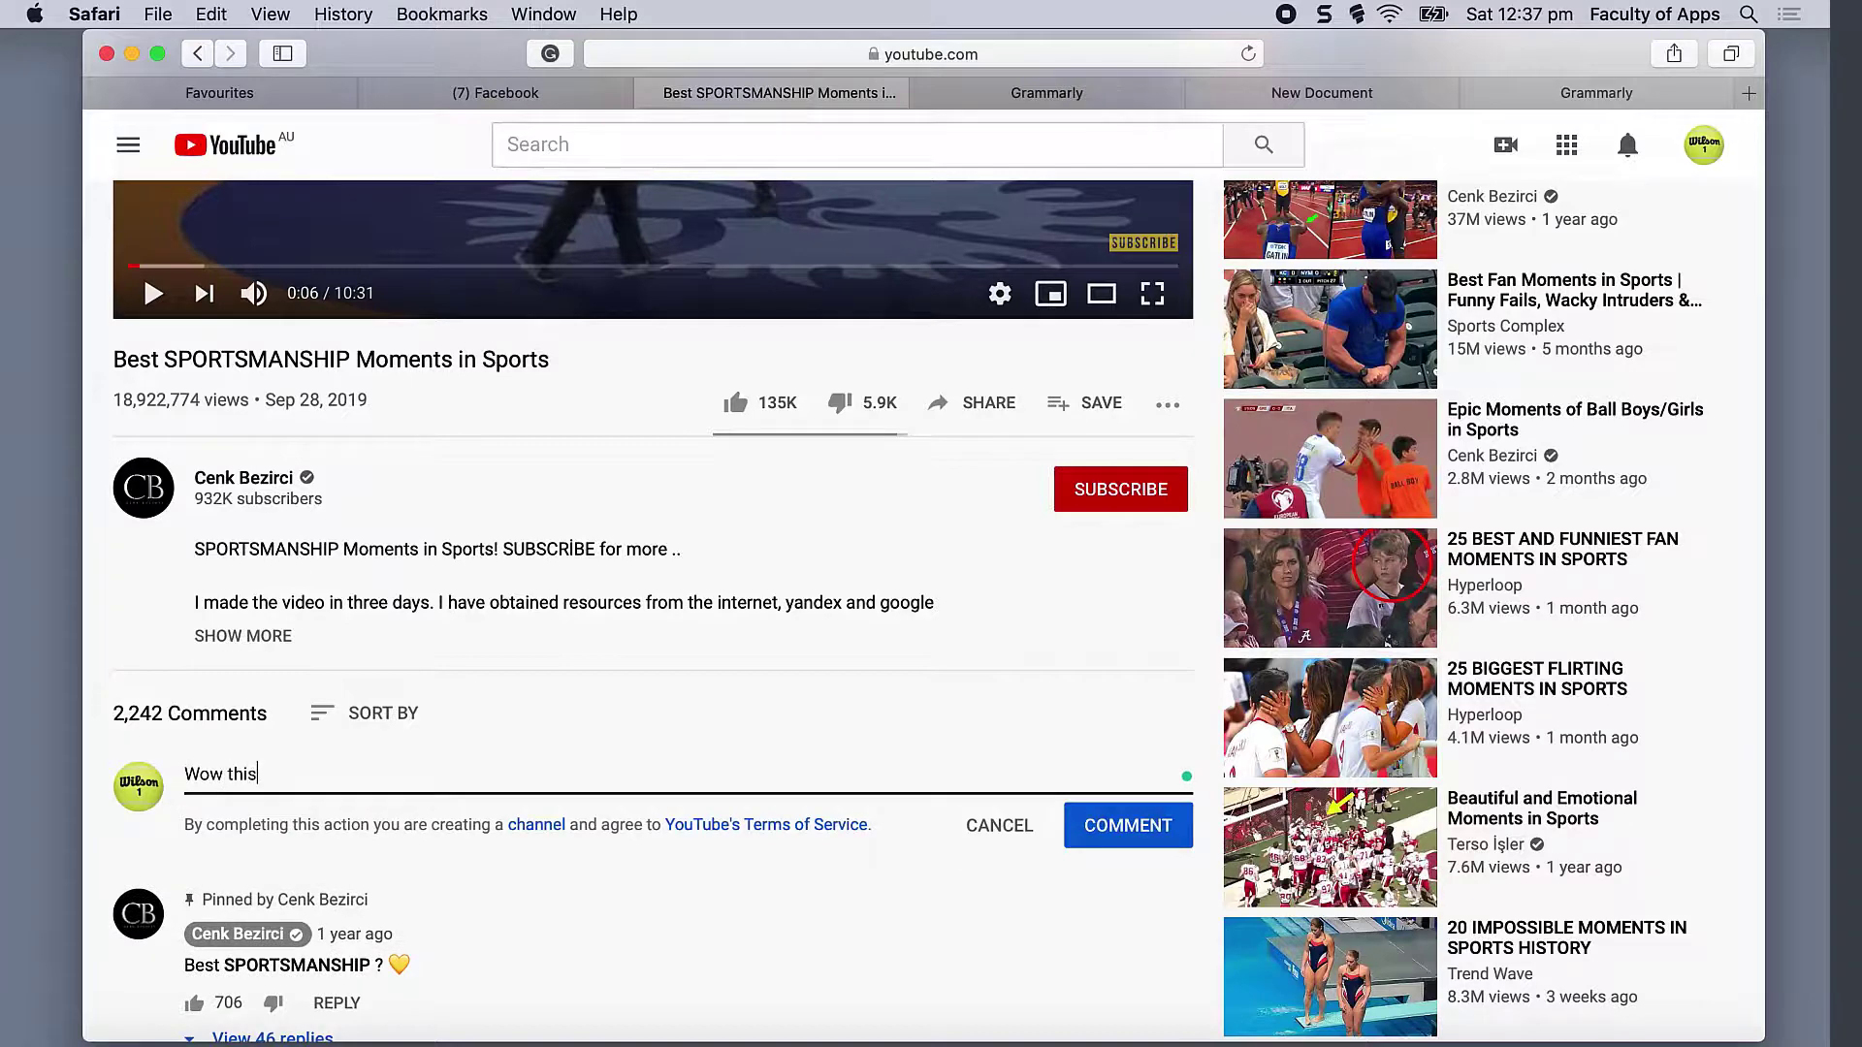
{"action": "type", "text": " si awesome!"}
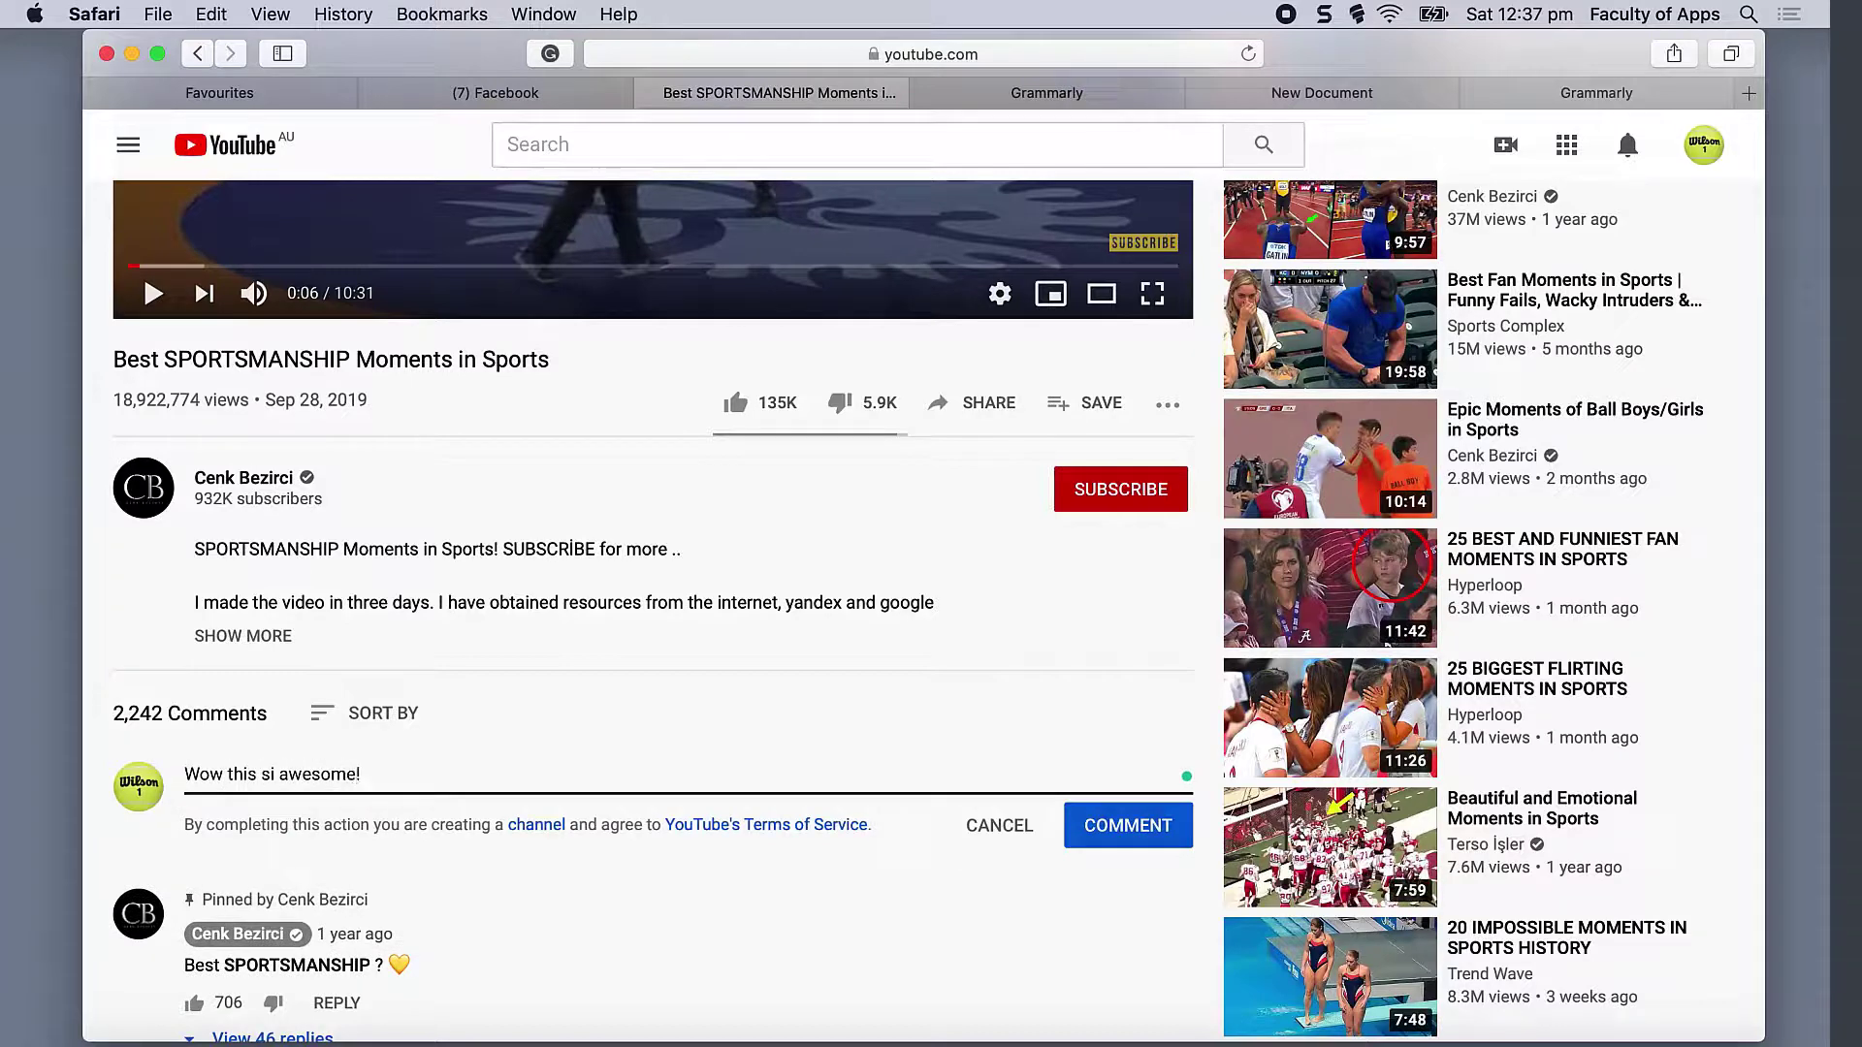
- Apply Grammarly's fixes to the comment: a comma after 'Wow' and 'si' corrected to 'is'
{"action": "left_click", "coordinate": [1144, 774]}
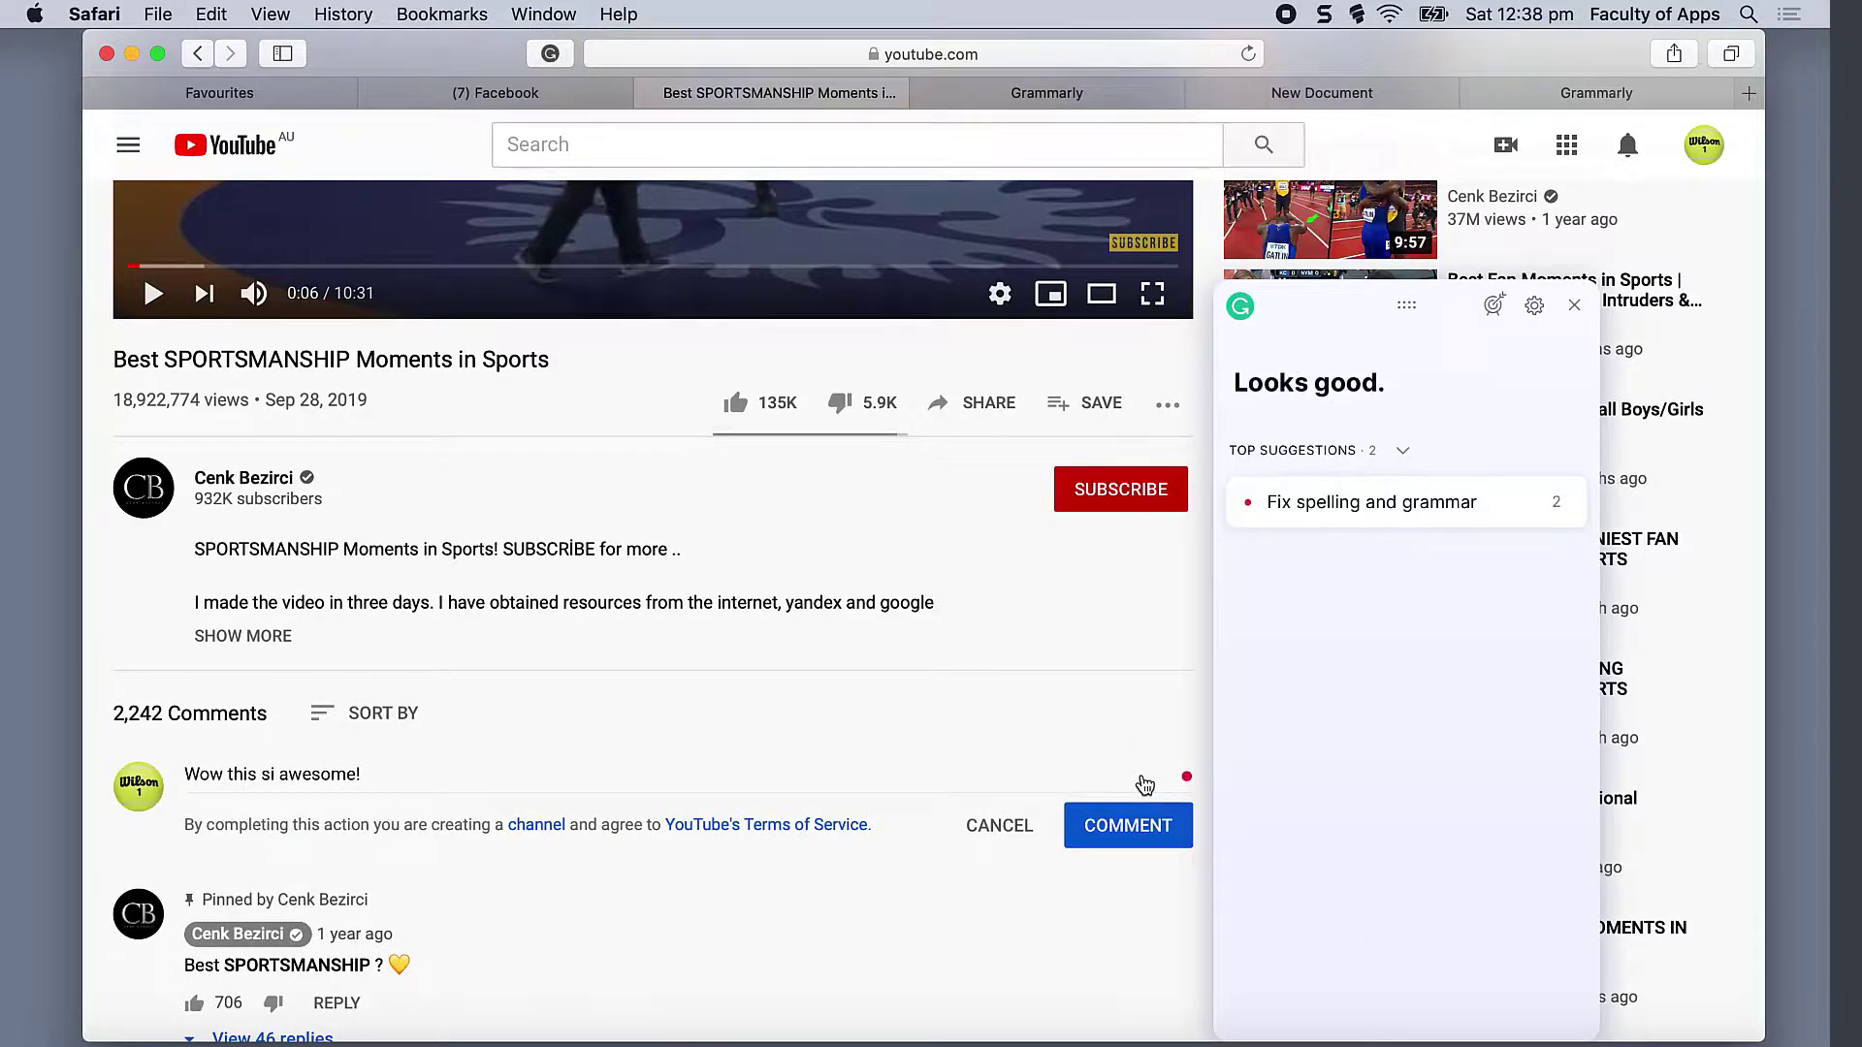
{"action": "left_click", "coordinate": [1344, 509]}
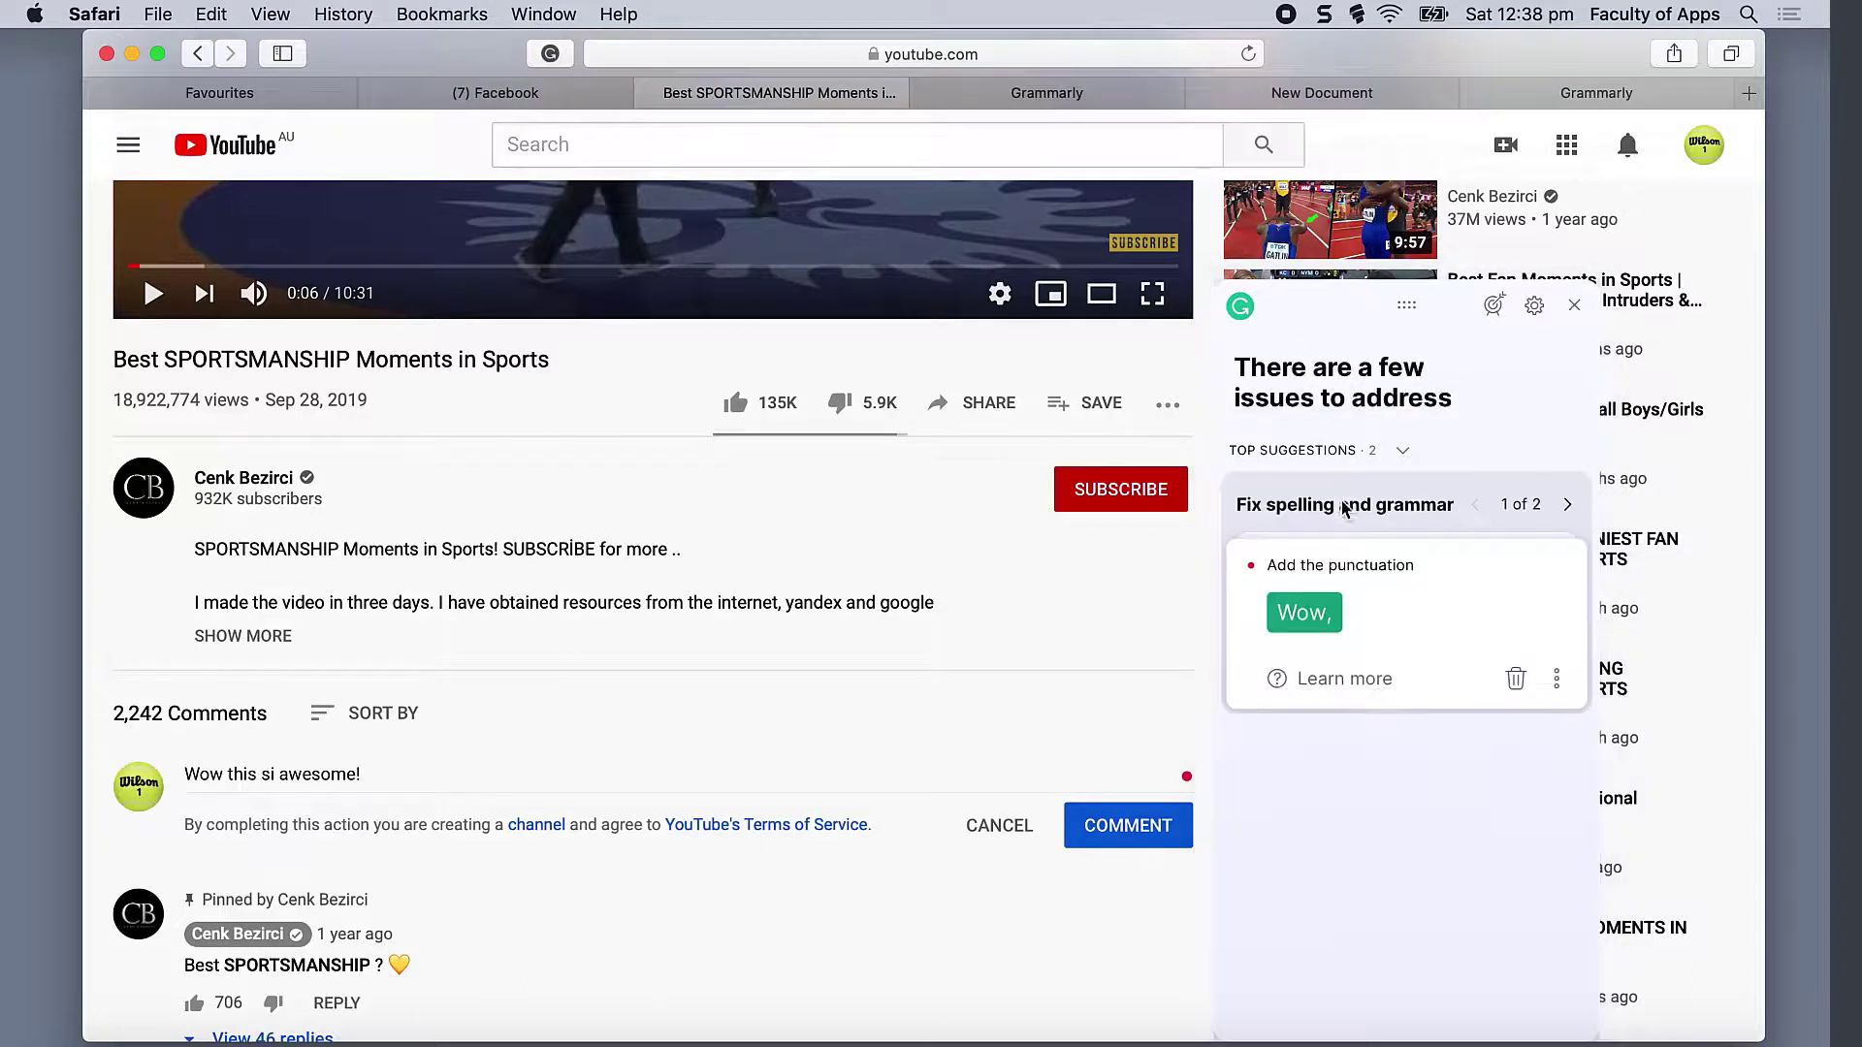
{"action": "left_click", "coordinate": [1307, 611]}
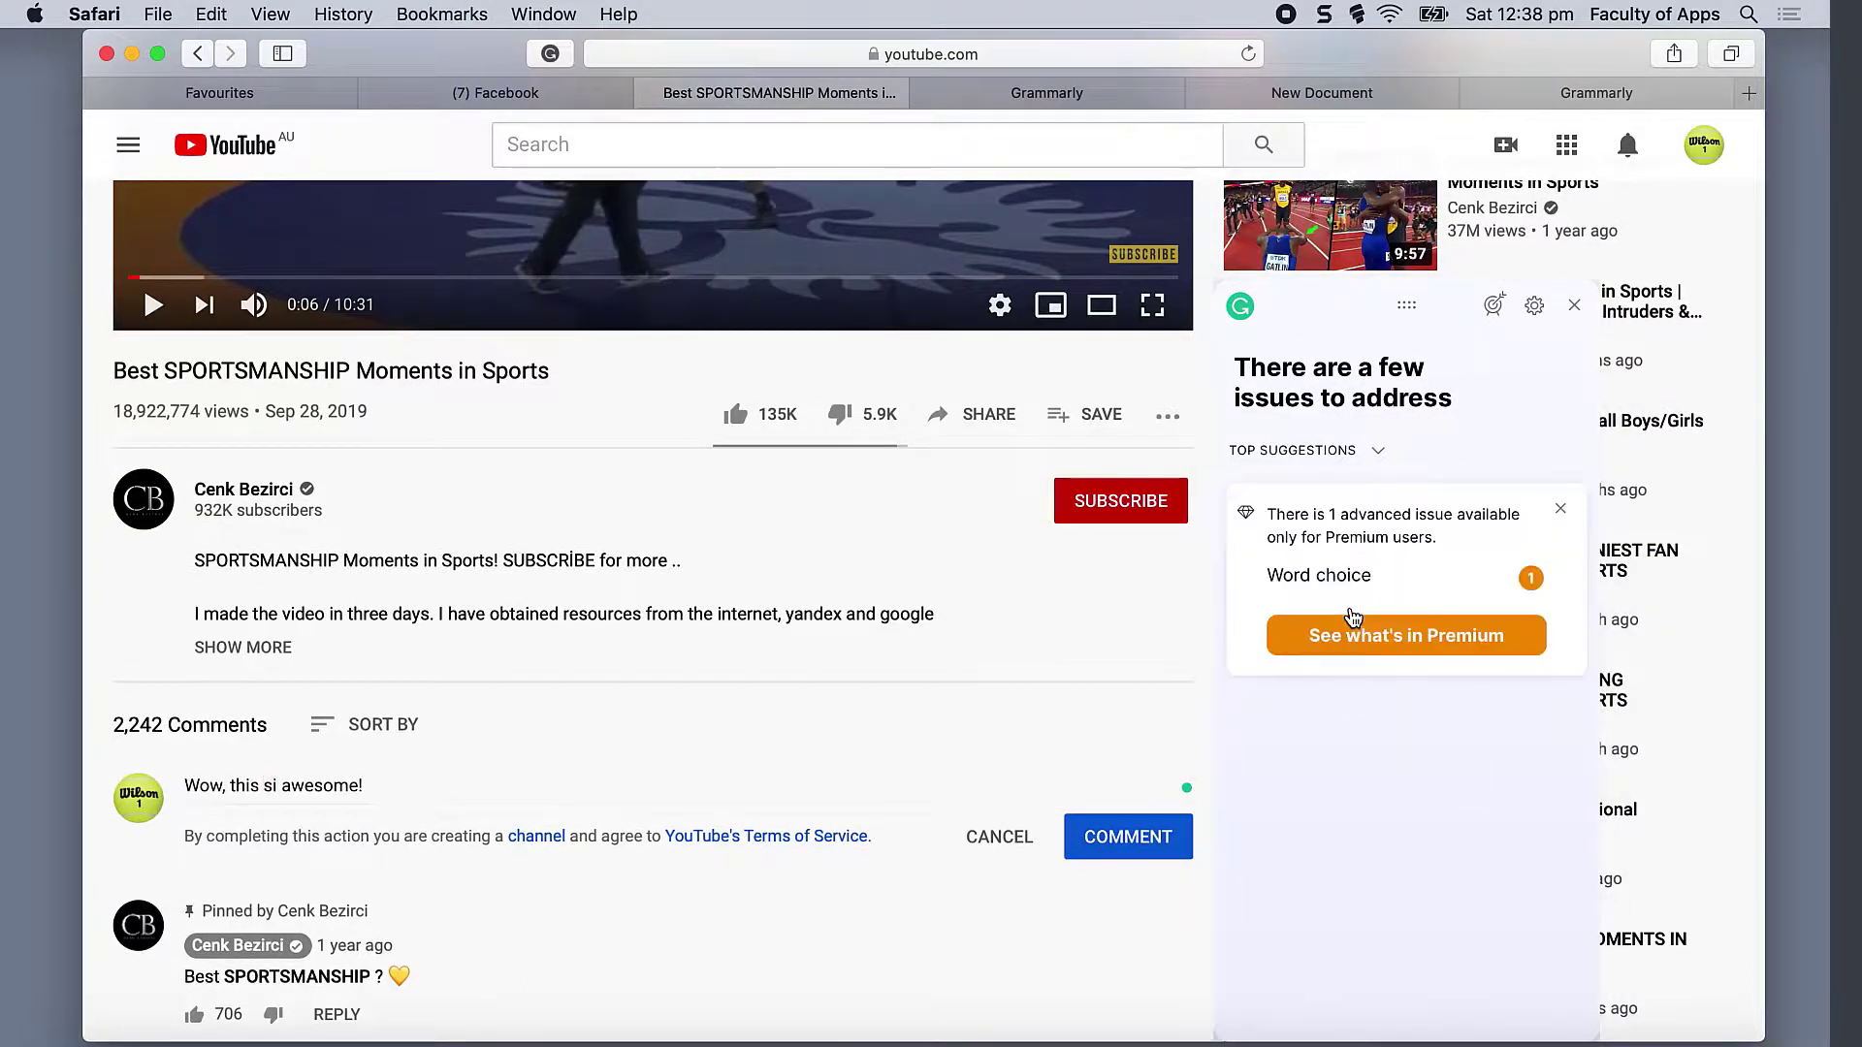
{"action": "left_click", "coordinate": [1344, 687]}
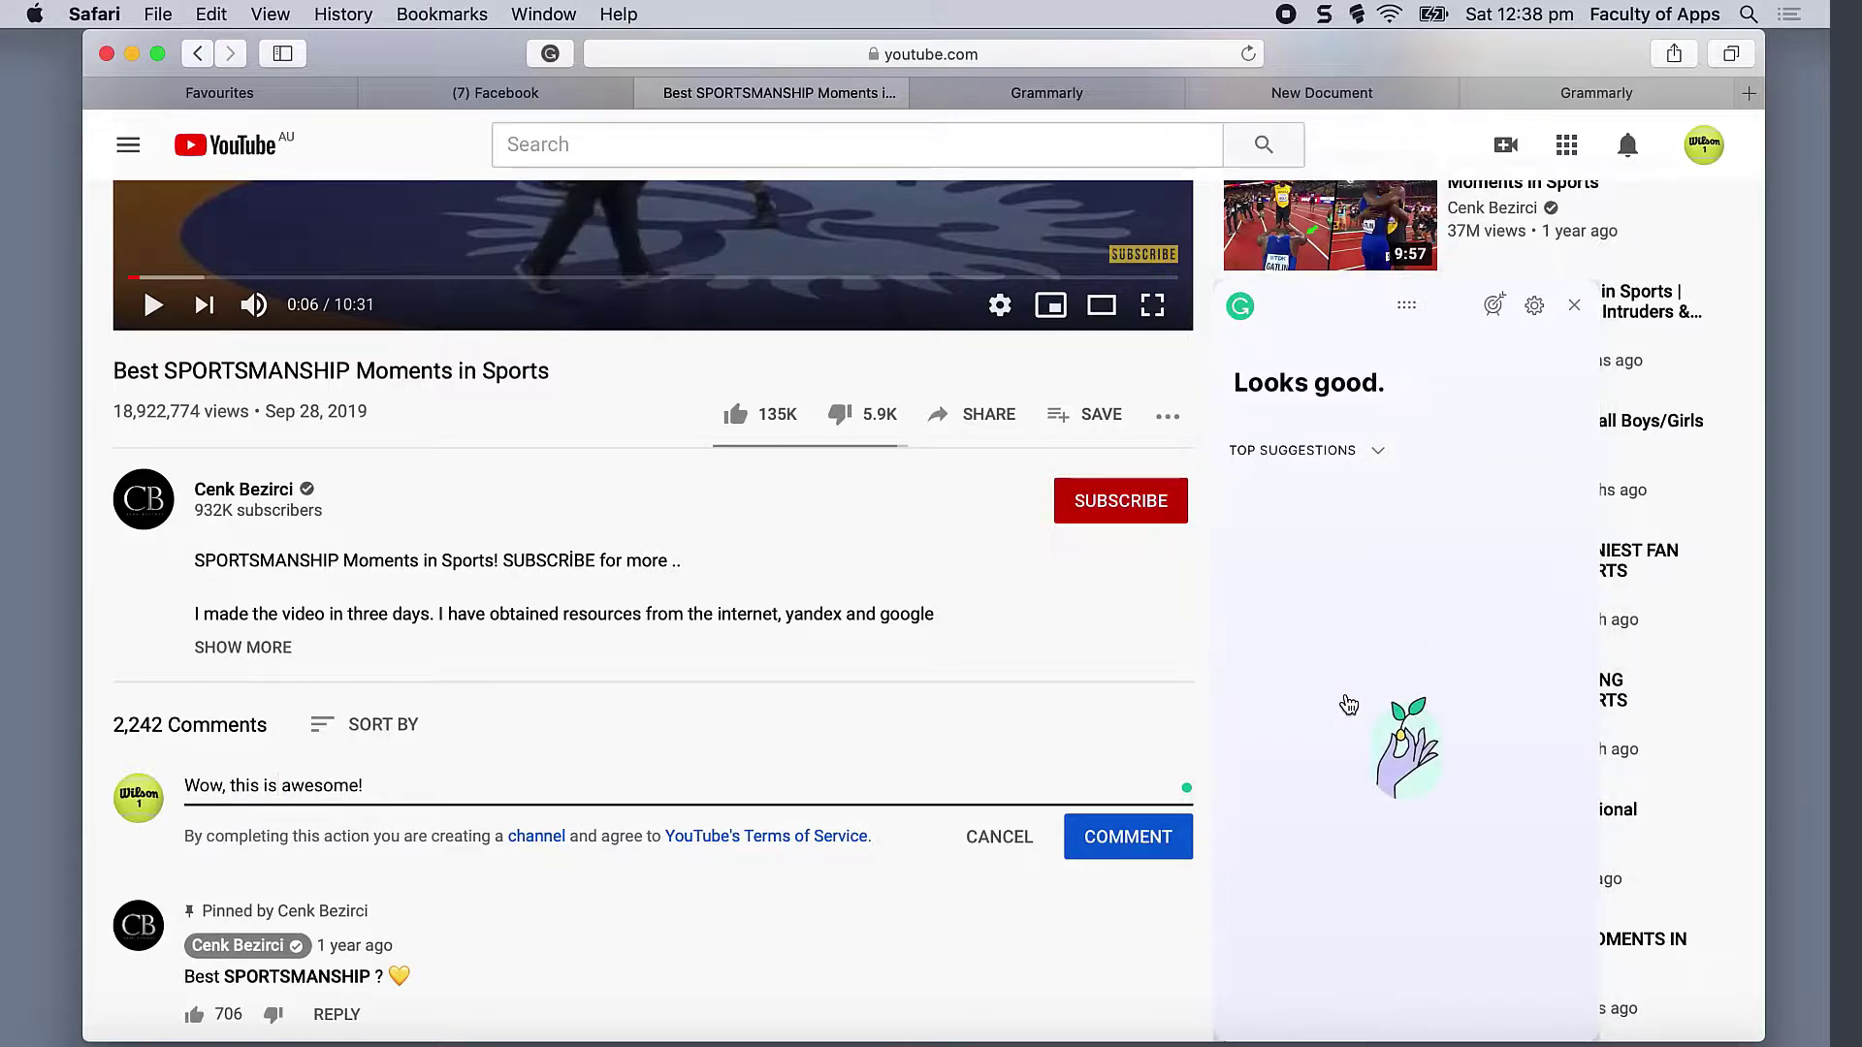
{"action": "left_click", "coordinate": [1576, 309]}
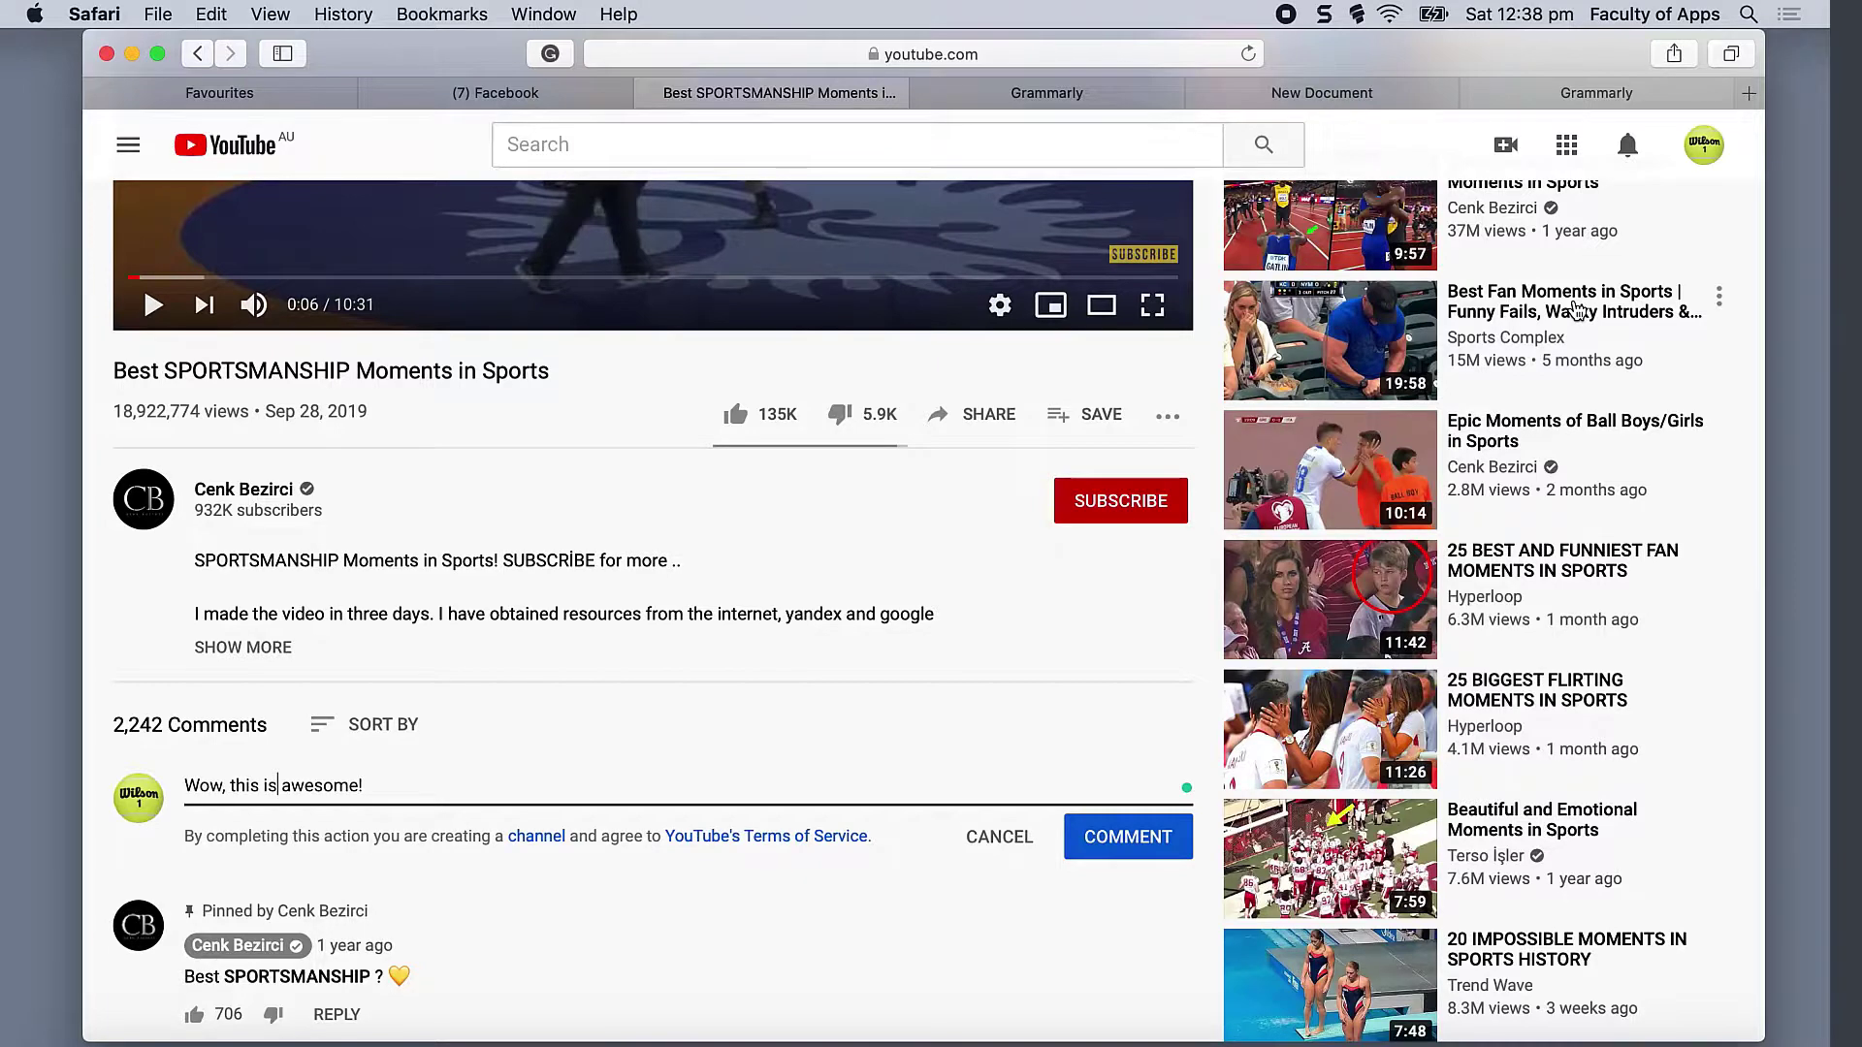